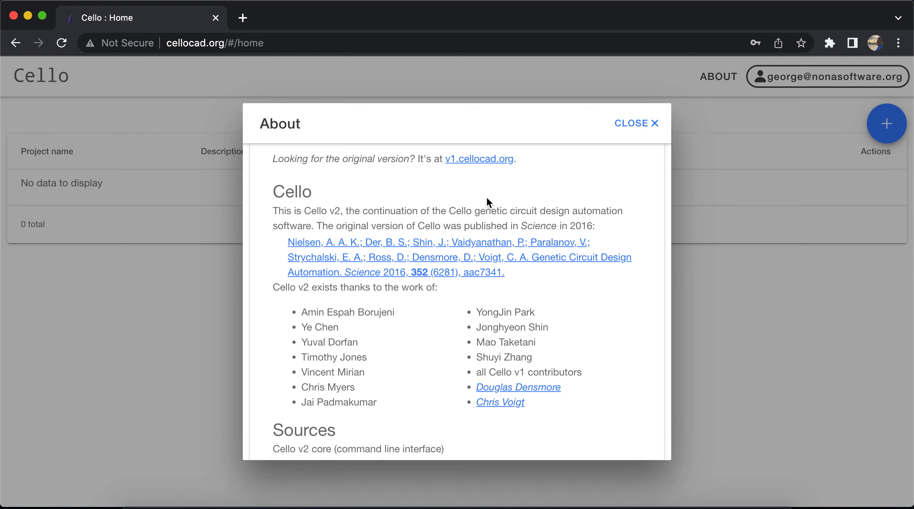
Read through the About information, covering the Cello v2 credits, publication and source repositories
{"action": "scroll", "coordinate": [487, 198], "scroll_direction": "down", "scroll_amount": 2}
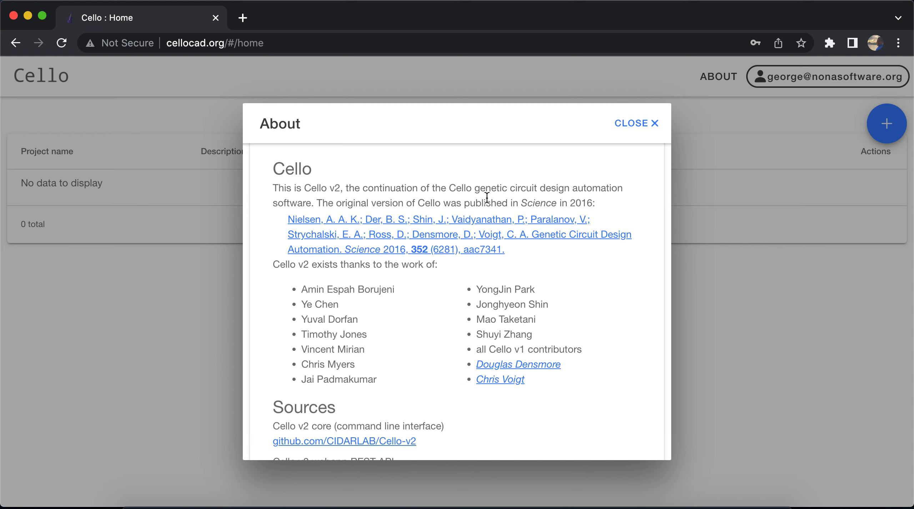
{"action": "scroll", "coordinate": [365, 303], "scroll_direction": "down", "scroll_amount": 3}
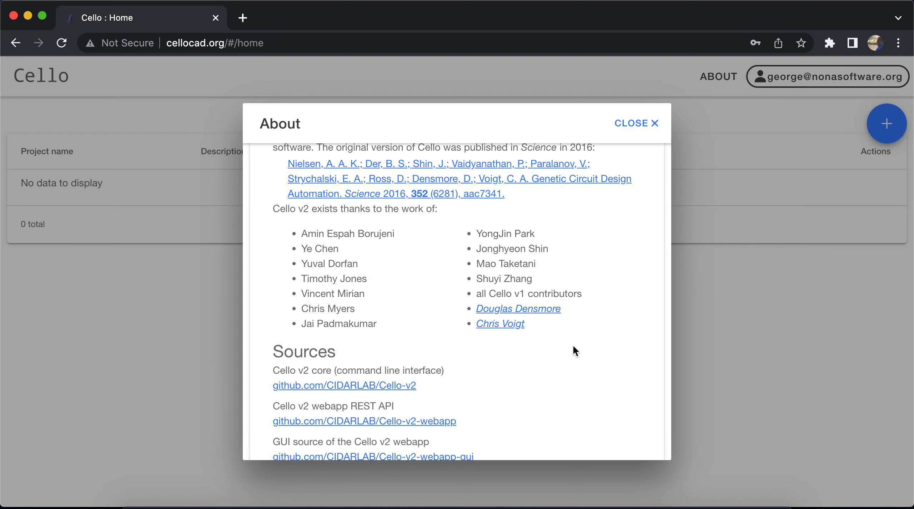
{"action": "scroll", "coordinate": [434, 285], "scroll_direction": "down", "scroll_amount": 2}
{"action": "scroll", "coordinate": [435, 287], "scroll_direction": "down", "scroll_amount": 6}
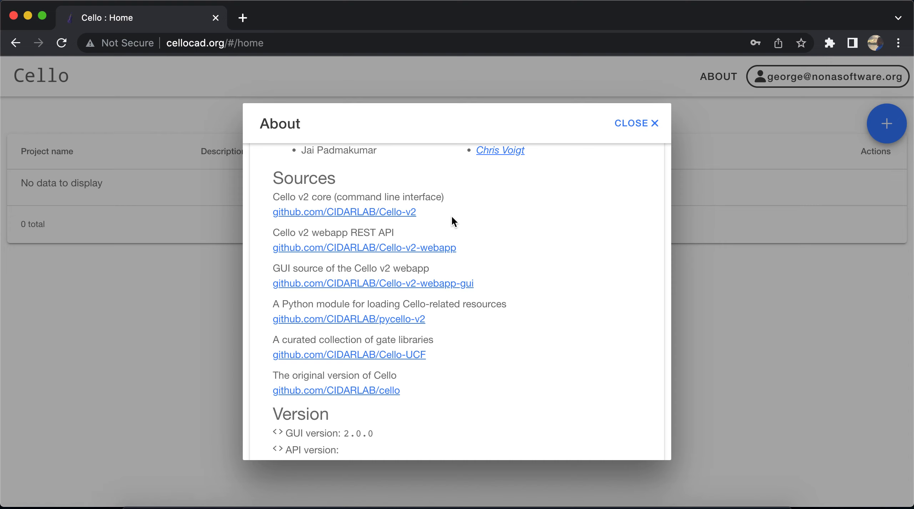
{"action": "left_click_drag", "start_coordinate": [480, 281], "coordinate": [265, 204]}
{"action": "left_click", "coordinate": [262, 210]}
{"action": "scroll", "coordinate": [507, 302], "scroll_direction": "down", "scroll_amount": 3}
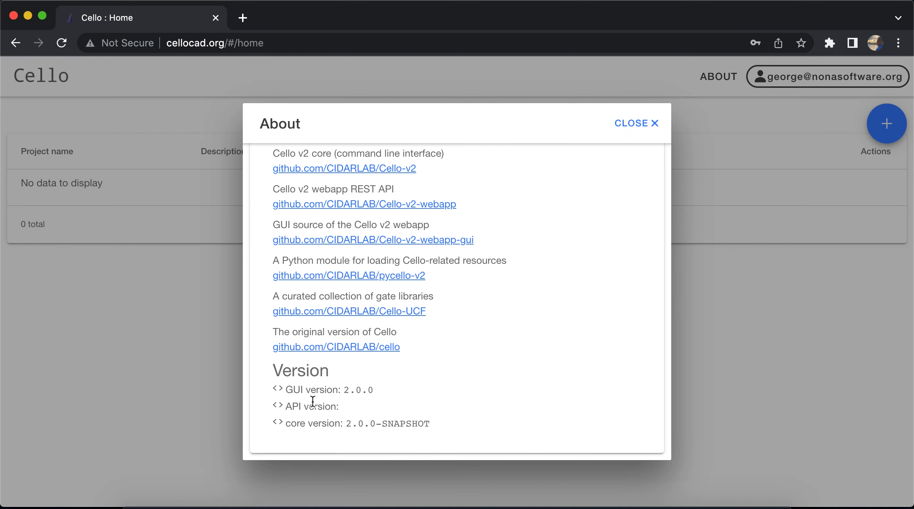
Check the GUI, core and API version lines in the About information and close it
{"action": "triple_click", "coordinate": [304, 392]}
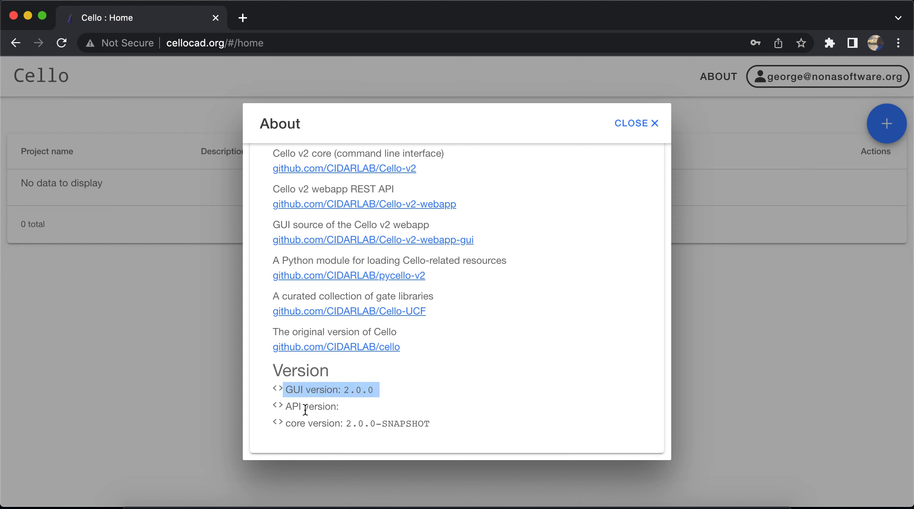
{"action": "triple_click", "coordinate": [302, 425]}
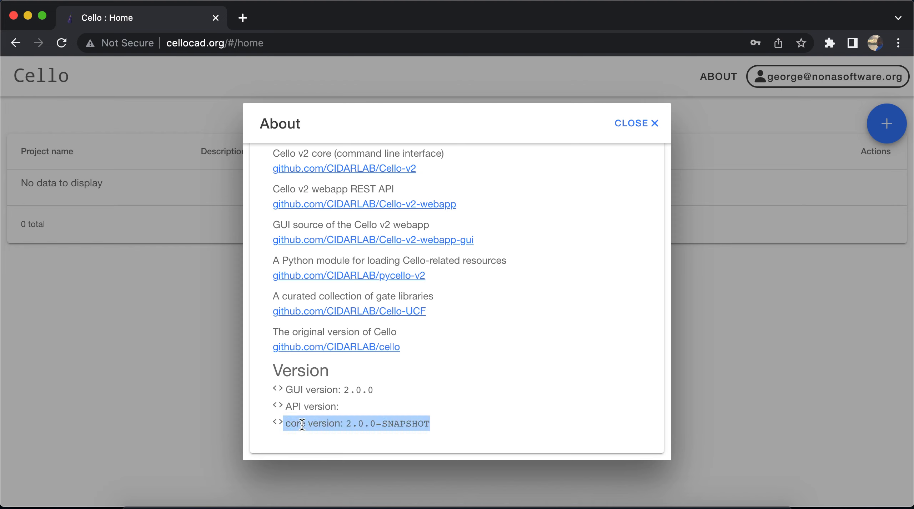
{"action": "triple_click", "coordinate": [309, 403]}
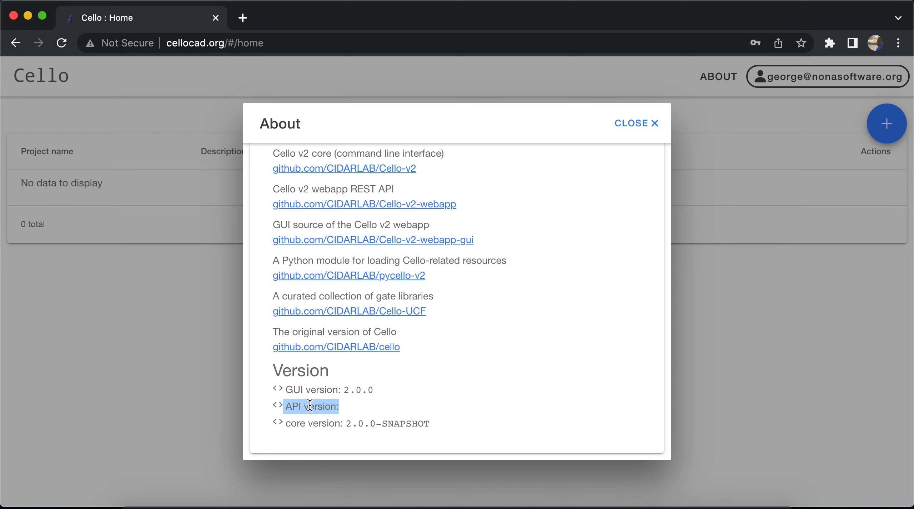
{"action": "left_click", "coordinate": [632, 130]}
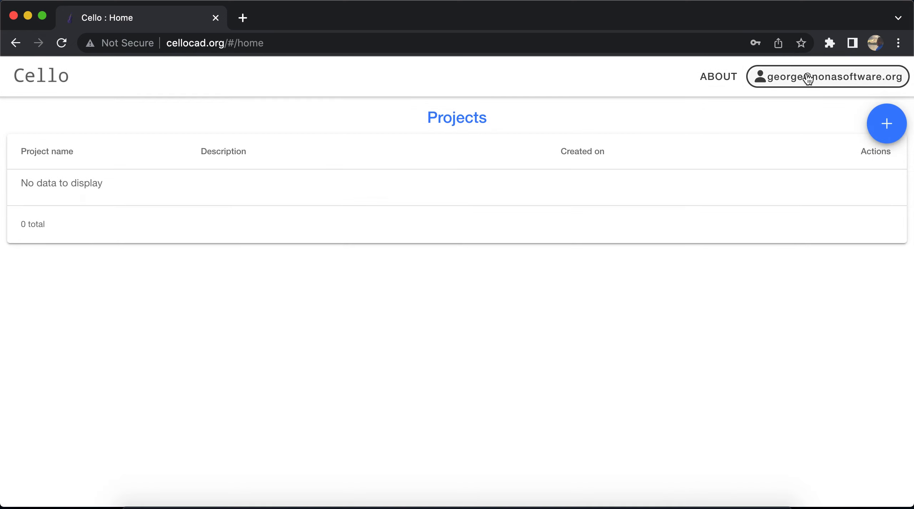
Log out of the Cello account and log back in with the saved username and account password
{"action": "left_click", "coordinate": [808, 78]}
{"action": "left_click", "coordinate": [434, 416]}
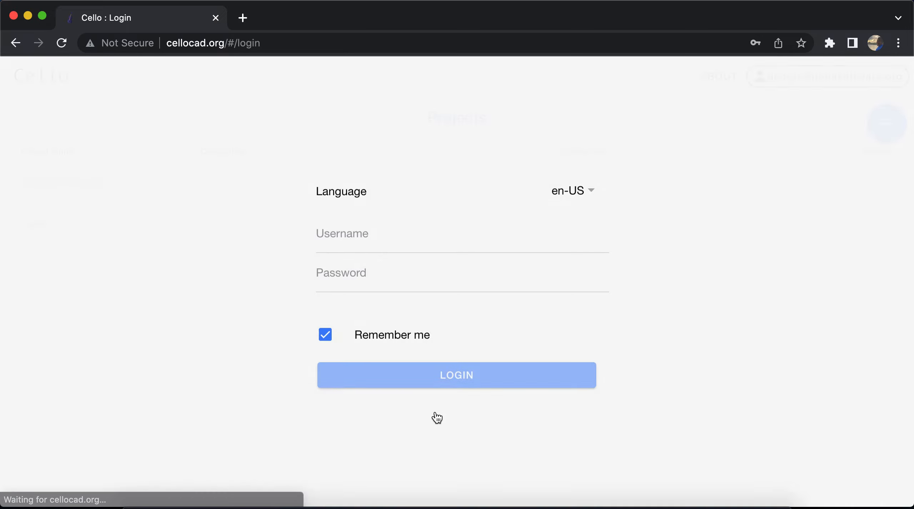
{"action": "left_click", "coordinate": [365, 240]}
{"action": "left_click", "coordinate": [400, 272]}
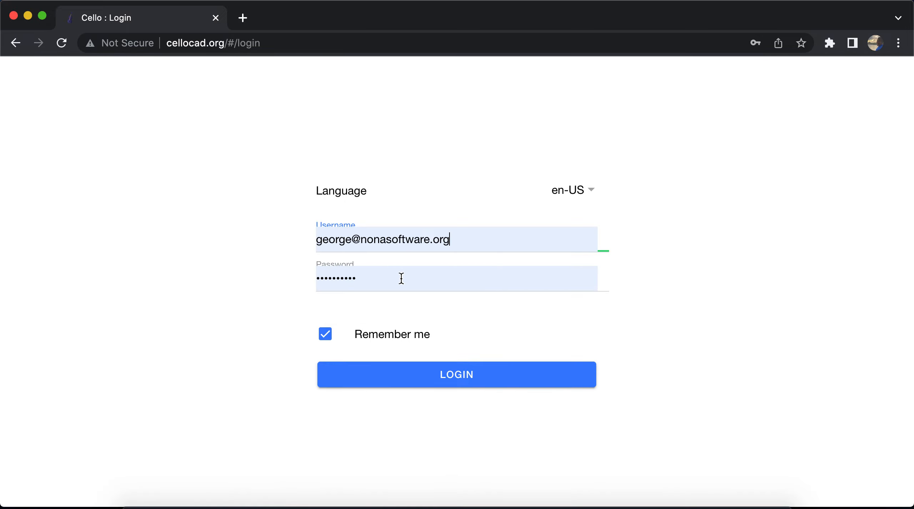
{"action": "left_click", "coordinate": [415, 375]}
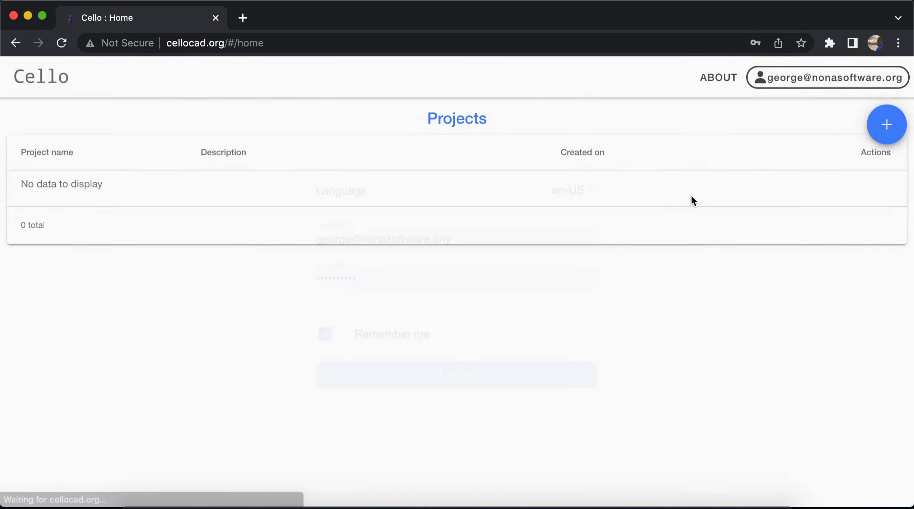
Reopen the About information and check the API version line
{"action": "left_click", "coordinate": [707, 82]}
{"action": "scroll", "coordinate": [357, 353], "scroll_direction": "down", "scroll_amount": 5}
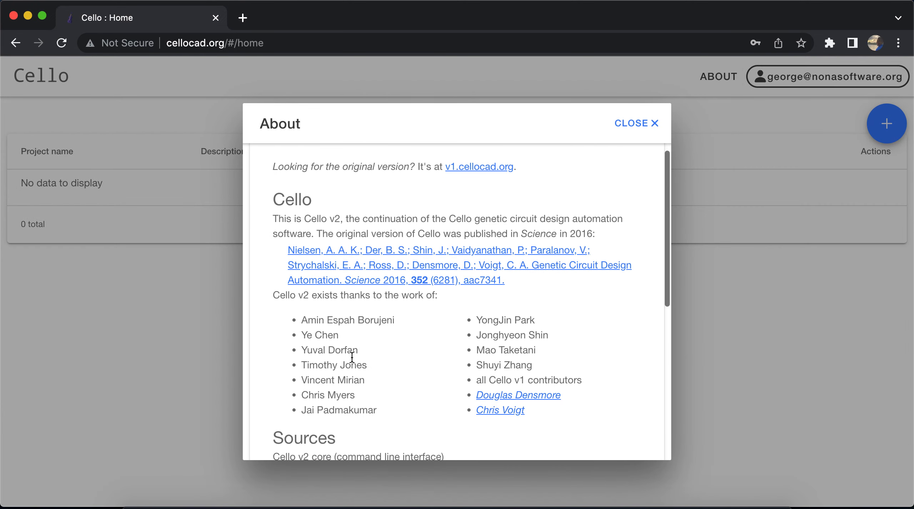
{"action": "scroll", "coordinate": [352, 357], "scroll_direction": "down", "scroll_amount": 5}
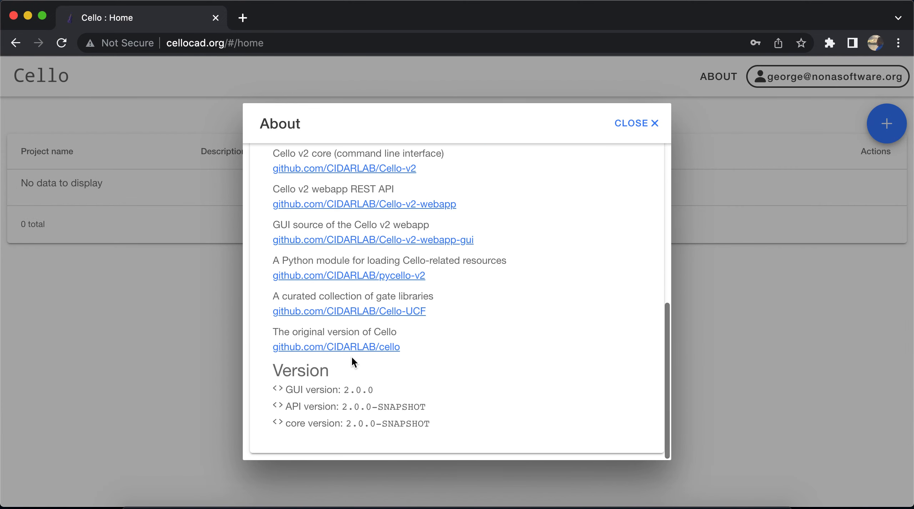
{"action": "triple_click", "coordinate": [371, 406]}
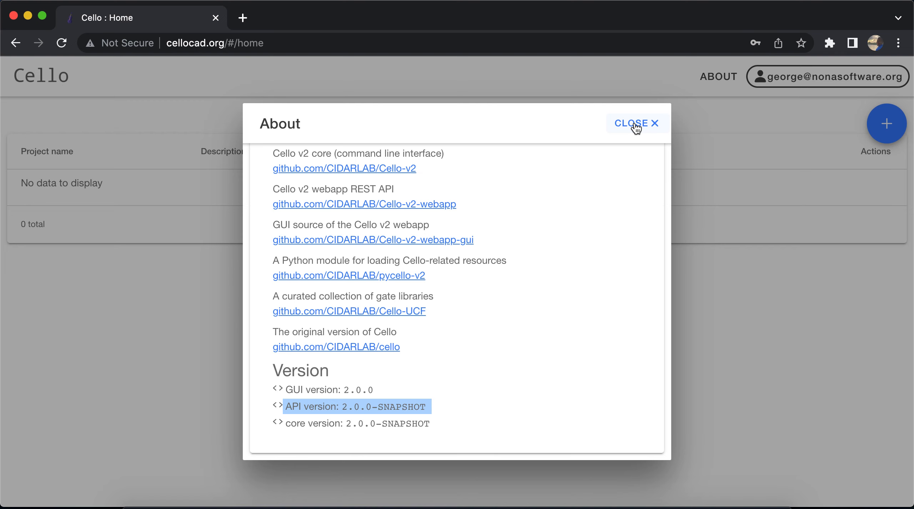
Open the CIDARLAB/Cello-v2-webapp GitHub repository from the About sources and bring it into view
{"action": "scroll", "coordinate": [530, 211], "scroll_direction": "up", "scroll_amount": 2}
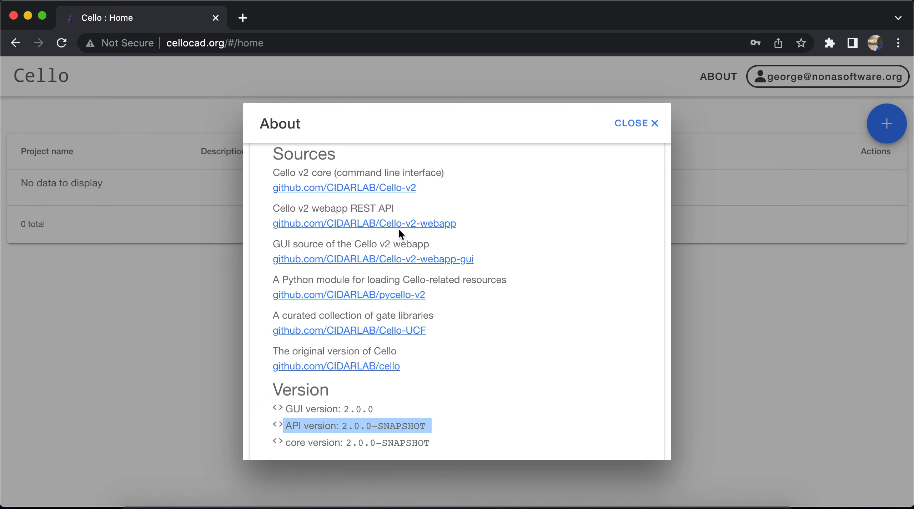
{"action": "left_click", "coordinate": [434, 230], "text": "super"}
{"action": "left_click", "coordinate": [322, 22]}
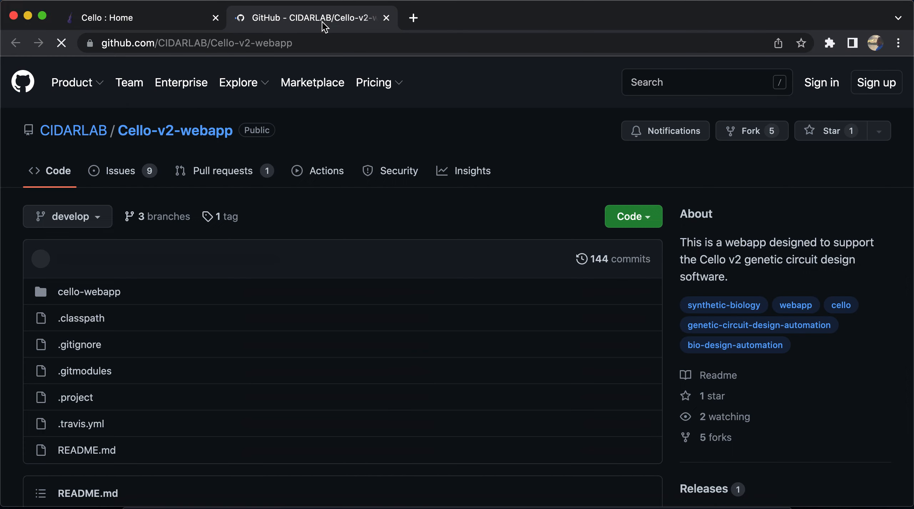
Copy the docker run command from the README's Option 1 Docker section and paste it into the Visual Studio Code terminal
{"action": "scroll", "coordinate": [324, 251], "scroll_direction": "down", "scroll_amount": 8}
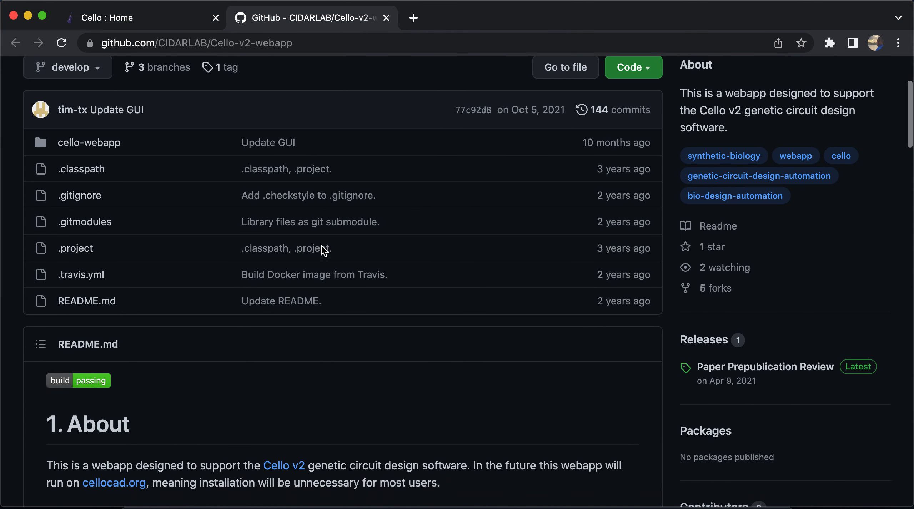
{"action": "scroll", "coordinate": [323, 250], "scroll_direction": "down", "scroll_amount": 6}
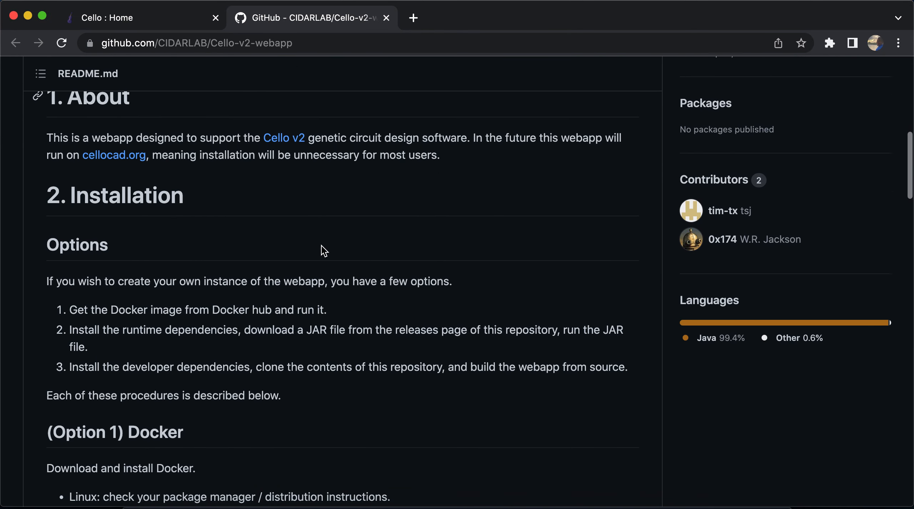
{"action": "scroll", "coordinate": [321, 246], "scroll_direction": "down", "scroll_amount": 5}
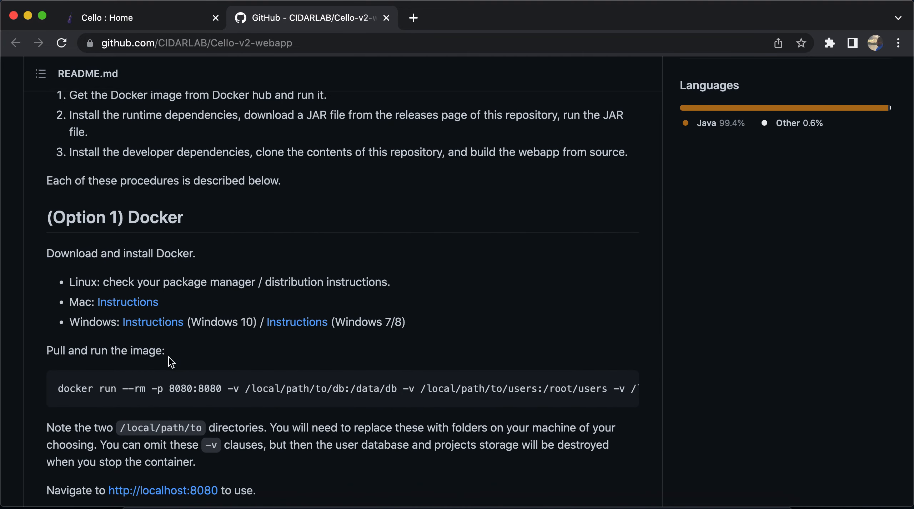
{"action": "left_click", "coordinate": [621, 388]}
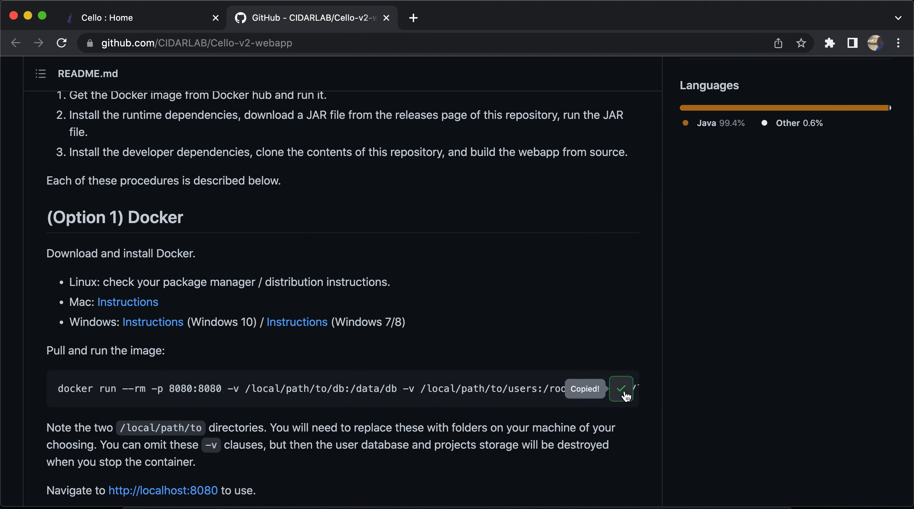
{"action": "left_click", "coordinate": [260, 498]}
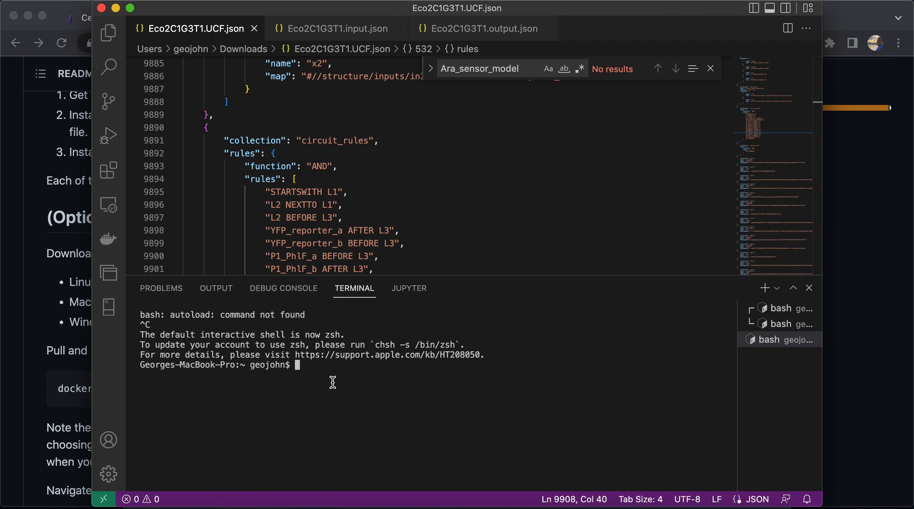
{"action": "key", "text": "super+v"}
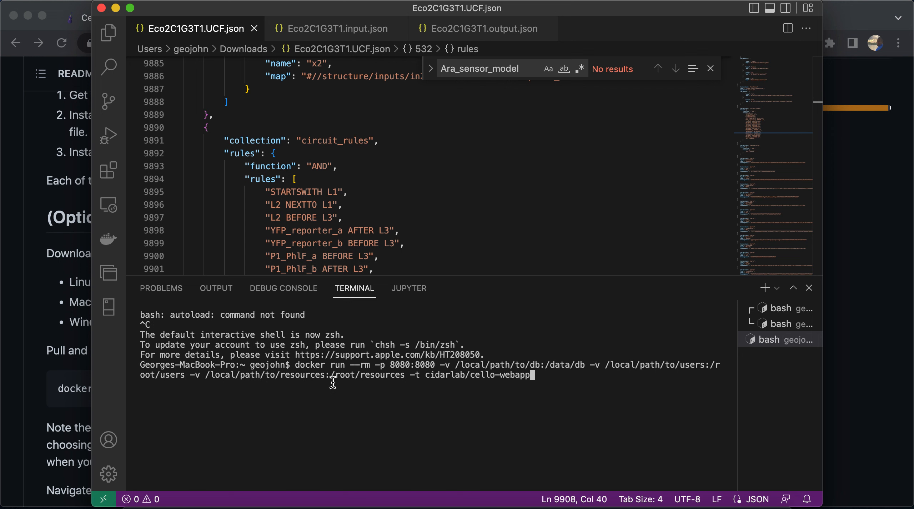
Replace /local/path/to with ~/cello in the command's resources volume so its host path is ~/cello/resources
{"action": "key", "text": "Left"}
{"action": "key", "text": "Left"}
{"action": "key", "text": "Left"}
{"action": "key", "text": "Left"}
{"action": "key", "text": "Left"}
{"action": "key", "text": "Left"}
{"action": "key", "text": "Left"}
{"action": "key", "text": "Left"}
{"action": "key", "text": "Left"}
{"action": "key", "text": "Left"}
{"action": "key", "text": "Left"}
{"action": "key", "text": "Left"}
{"action": "key", "text": "Left"}
{"action": "key", "text": "Left"}
{"action": "key", "text": "Left"}
{"action": "key", "text": "Left"}
{"action": "key", "text": "Left"}
{"action": "key", "text": "Left"}
{"action": "key", "text": "Left"}
{"action": "key", "text": "Left"}
{"action": "key", "text": "Left"}
{"action": "key", "text": "Left"}
{"action": "key", "text": "Left"}
{"action": "key", "text": "Left"}
{"action": "key", "text": "Left"}
{"action": "key", "text": "Left"}
{"action": "key", "text": "Left"}
{"action": "key", "text": "Left"}
{"action": "key", "text": "Left"}
{"action": "key", "text": "Left"}
{"action": "key", "text": "Left"}
{"action": "key", "text": "Left"}
{"action": "key", "text": "Left"}
{"action": "key", "text": "Left"}
{"action": "key", "text": "Left"}
{"action": "key", "text": "Left"}
{"action": "key", "text": "Left"}
{"action": "key", "text": "Left"}
{"action": "key", "text": "Left"}
{"action": "key", "text": "Left"}
{"action": "key", "text": "Left"}
{"action": "key", "text": "Left"}
{"action": "key", "text": "Left"}
{"action": "key", "text": "Left"}
{"action": "key", "text": "Left"}
{"action": "key", "text": "Left"}
{"action": "key", "text": "Left"}
{"action": "key", "text": "BackSpace"}
{"action": "key", "text": "BackSpace"}
{"action": "key", "text": "BackSpace"}
{"action": "key", "text": "BackSpace"}
{"action": "key", "text": "BackSpace"}
{"action": "key", "text": "BackSpace"}
{"action": "key", "text": "BackSpace"}
{"action": "key", "text": "BackSpace"}
{"action": "key", "text": "BackSpace"}
{"action": "key", "text": "BackSpace"}
{"action": "key", "text": "BackSpace"}
{"action": "key", "text": "BackSpace"}
{"action": "key", "text": "BackSpace"}
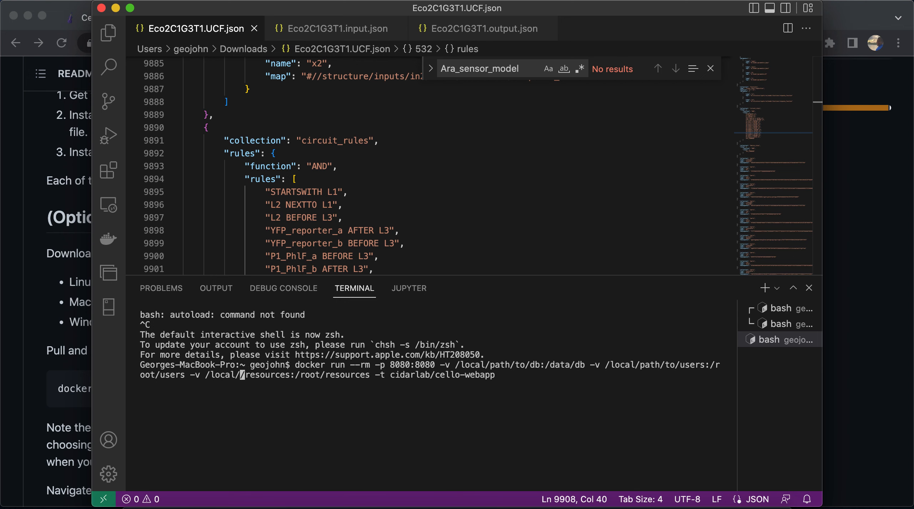
{"action": "key", "text": "BackSpace"}
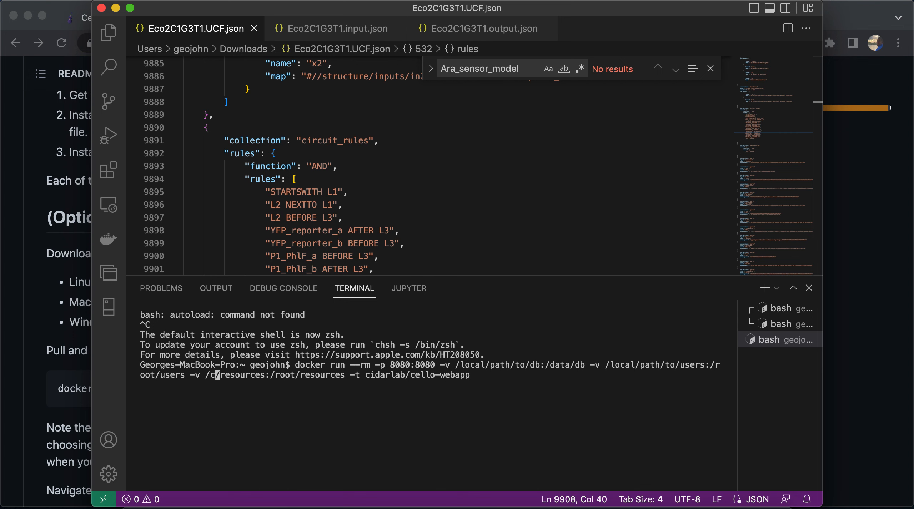
{"action": "type", "text": "~/cello"}
Replace /local/path/to with ~/cello in the users volume so its host path is ~/cello/users
{"action": "key", "text": "Left"}
{"action": "key", "text": "Left"}
{"action": "key", "text": "Left"}
{"action": "key", "text": "Left"}
{"action": "key", "text": "Left"}
{"action": "key", "text": "Left"}
{"action": "key", "text": "Left"}
{"action": "key", "text": "Left"}
{"action": "key", "text": "Left"}
{"action": "key", "text": "Left"}
{"action": "key", "text": "Left"}
{"action": "key", "text": "Left"}
{"action": "key", "text": "Left"}
{"action": "key", "text": "Left"}
{"action": "key", "text": "Left"}
{"action": "key", "text": "Left"}
{"action": "key", "text": "Left"}
{"action": "key", "text": "Left"}
{"action": "key", "text": "Left"}
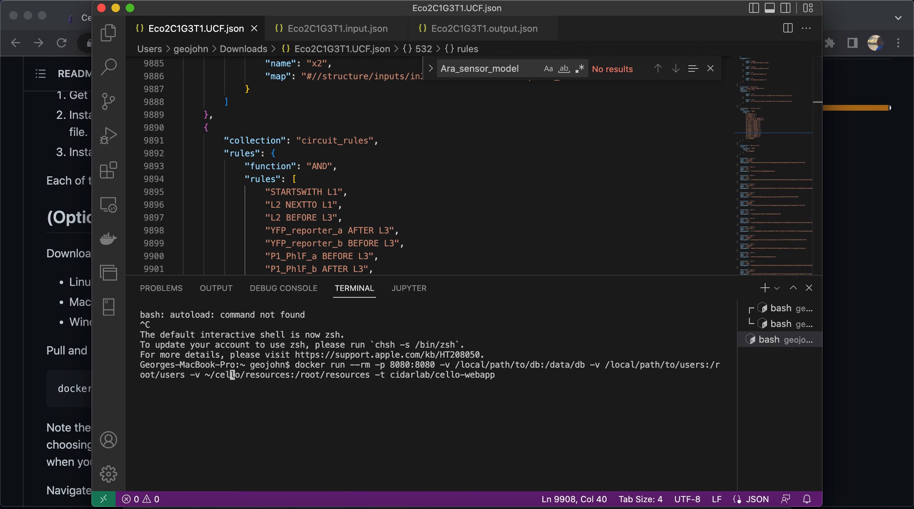
{"action": "key", "text": "Left"}
{"action": "key", "text": "Left"}
{"action": "key", "text": "Left"}
{"action": "key", "text": "Left"}
{"action": "key", "text": "Left"}
{"action": "key", "text": "Left"}
{"action": "key", "text": "Left"}
{"action": "key", "text": "Left"}
{"action": "key", "text": "Left"}
{"action": "key", "text": "Left"}
{"action": "key", "text": "BackSpace"}
{"action": "key", "text": "BackSpace"}
{"action": "key", "text": "BackSpace"}
{"action": "key", "text": "BackSpace"}
{"action": "key", "text": "BackSpace"}
{"action": "key", "text": "BackSpace"}
{"action": "key", "text": "BackSpace"}
{"action": "key", "text": "BackSpace"}
{"action": "key", "text": "BackSpace"}
{"action": "key", "text": "BackSpace"}
{"action": "key", "text": "BackSpace"}
{"action": "key", "text": "BackSpace"}
{"action": "key", "text": "BackSpace"}
{"action": "key", "text": "BackSpace"}
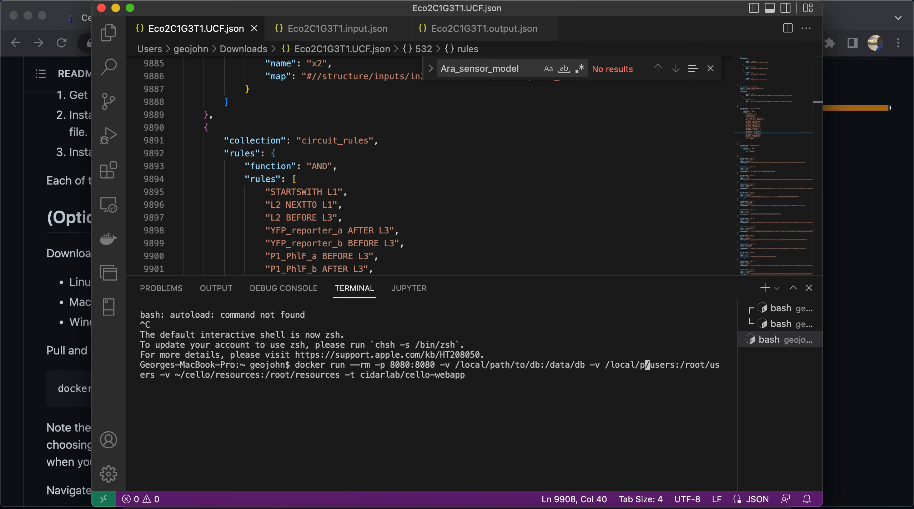
{"action": "type", "text": "~/cello"}
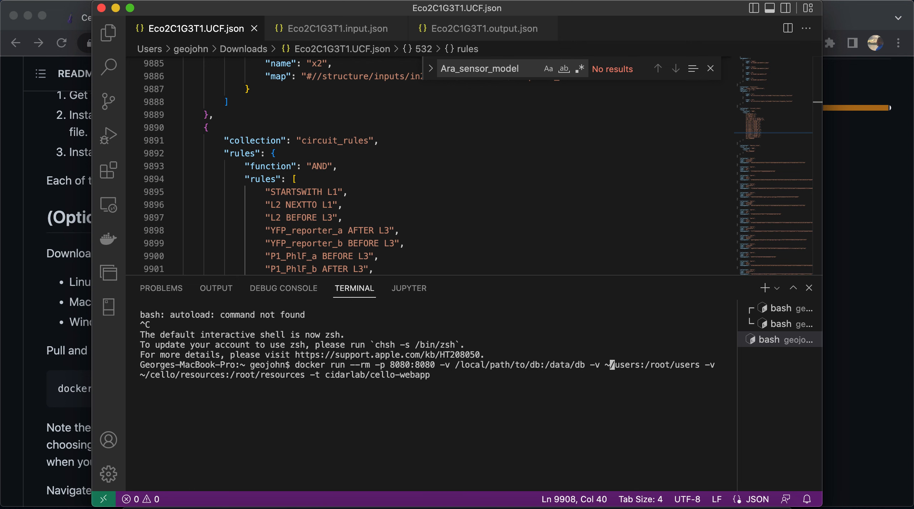
Replace /local/path/to with ~/cello in the database volume so its host path is ~/cello/db
{"action": "key", "text": "Left"}
{"action": "key", "text": "Left"}
{"action": "key", "text": "Left"}
{"action": "key", "text": "Left"}
{"action": "key", "text": "Left"}
{"action": "key", "text": "Left"}
{"action": "key", "text": "Left"}
{"action": "key", "text": "Left"}
{"action": "key", "text": "Left"}
{"action": "key", "text": "Left"}
{"action": "key", "text": "Left"}
{"action": "key", "text": "Left"}
{"action": "key", "text": "Left"}
{"action": "key", "text": "Left"}
{"action": "key", "text": "Left"}
{"action": "key", "text": "Left"}
{"action": "key", "text": "Left"}
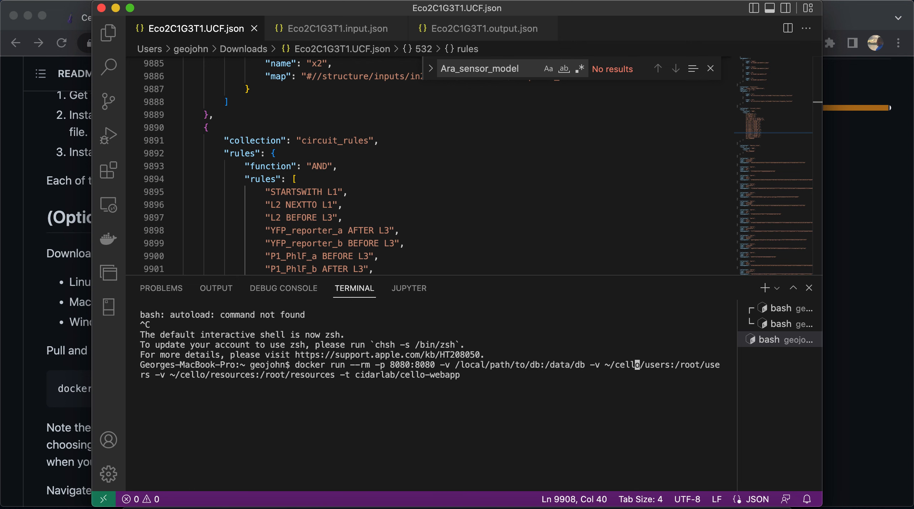
{"action": "key", "text": "Left"}
{"action": "key", "text": "Left"}
{"action": "key", "text": "Left"}
{"action": "key", "text": "Left"}
{"action": "key", "text": "Left"}
{"action": "key", "text": "Left"}
{"action": "key", "text": "BackSpace"}
{"action": "key", "text": "BackSpace"}
{"action": "key", "text": "BackSpace"}
{"action": "key", "text": "BackSpace"}
{"action": "key", "text": "BackSpace"}
{"action": "key", "text": "BackSpace"}
{"action": "key", "text": "BackSpace"}
{"action": "key", "text": "BackSpace"}
{"action": "key", "text": "BackSpace"}
{"action": "key", "text": "BackSpace"}
{"action": "key", "text": "BackSpace"}
{"action": "key", "text": "BackSpace"}
{"action": "key", "text": "BackSpace"}
{"action": "key", "text": "BackSpace"}
{"action": "type", "text": "~"}
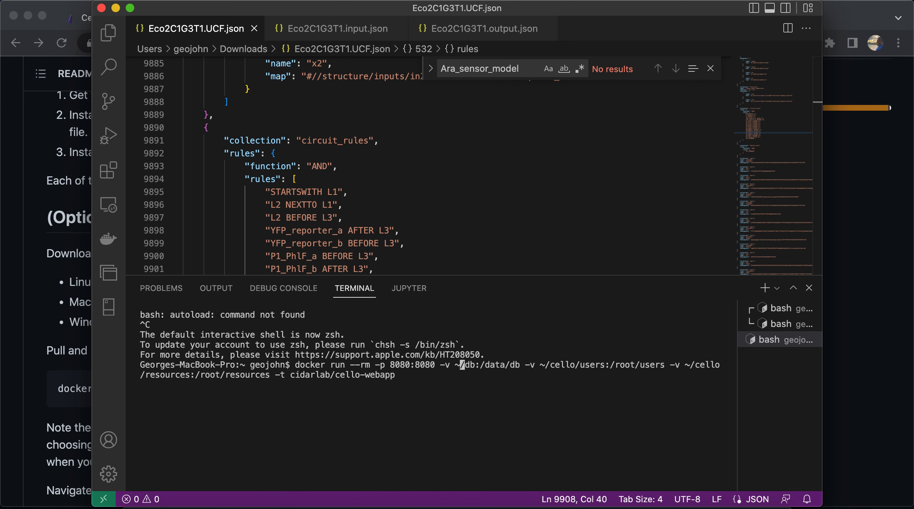
{"action": "type", "text": "/cello"}
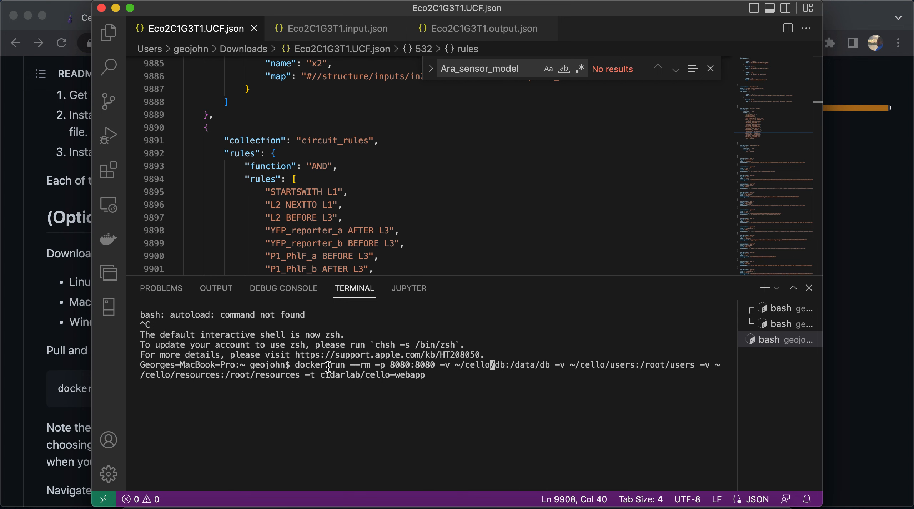
Review the docker command's run, port and volume options, and execute it to pull and start cidarlab/cello-webapp
{"action": "left_click_drag", "start_coordinate": [295, 365], "coordinate": [369, 363]}
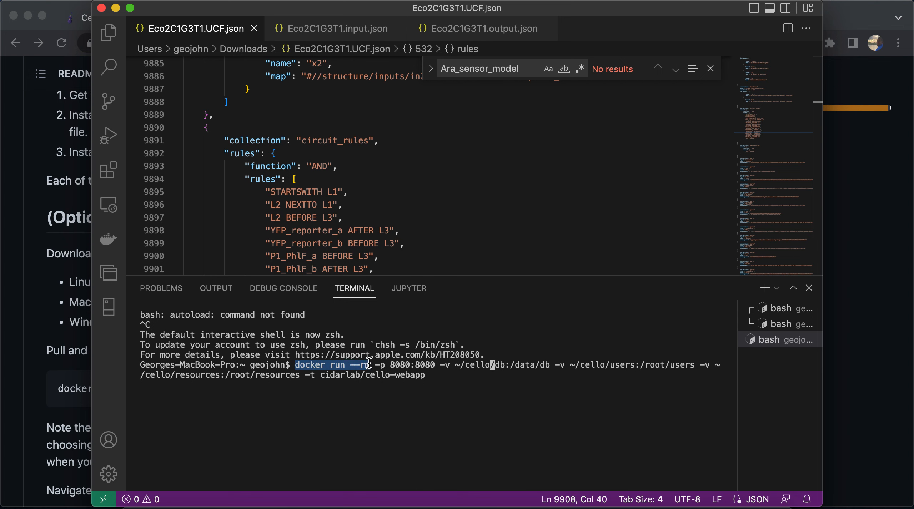
{"action": "left_click_drag", "start_coordinate": [375, 364], "coordinate": [433, 362]}
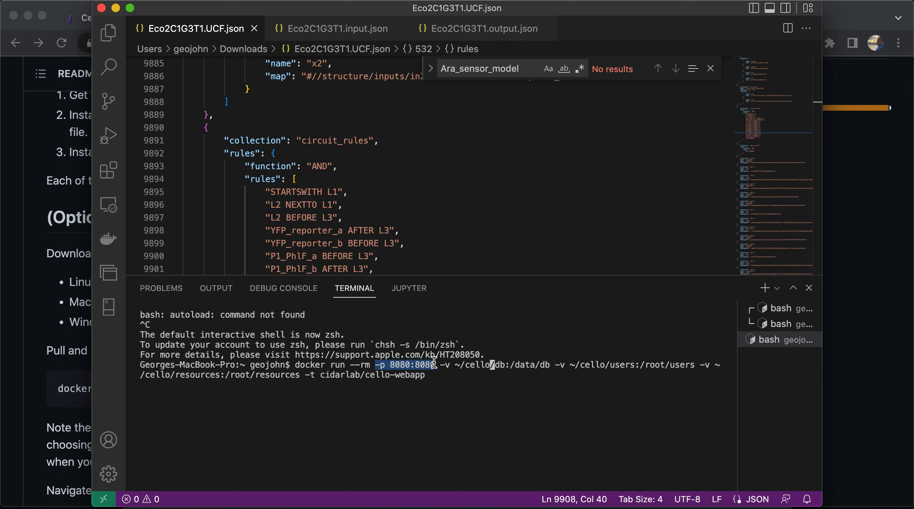
{"action": "left_click_drag", "start_coordinate": [440, 365], "coordinate": [301, 375]}
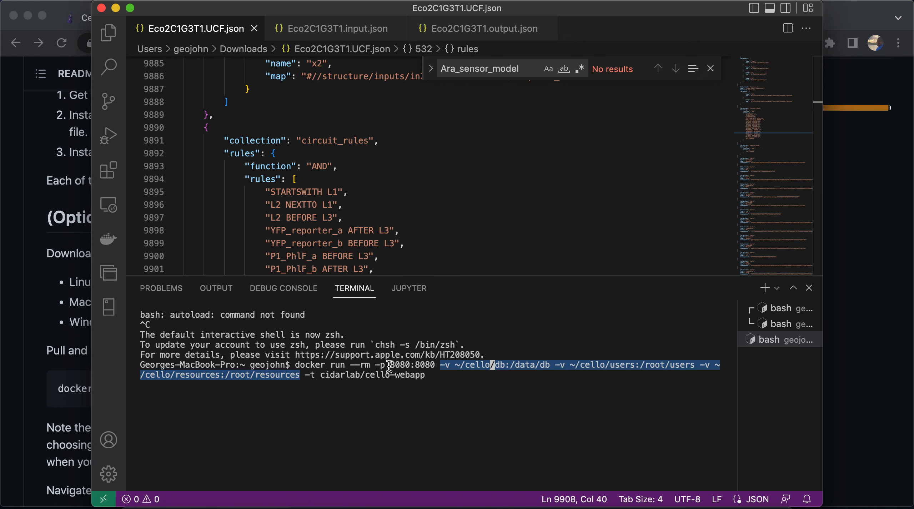
{"action": "left_click", "coordinate": [433, 377]}
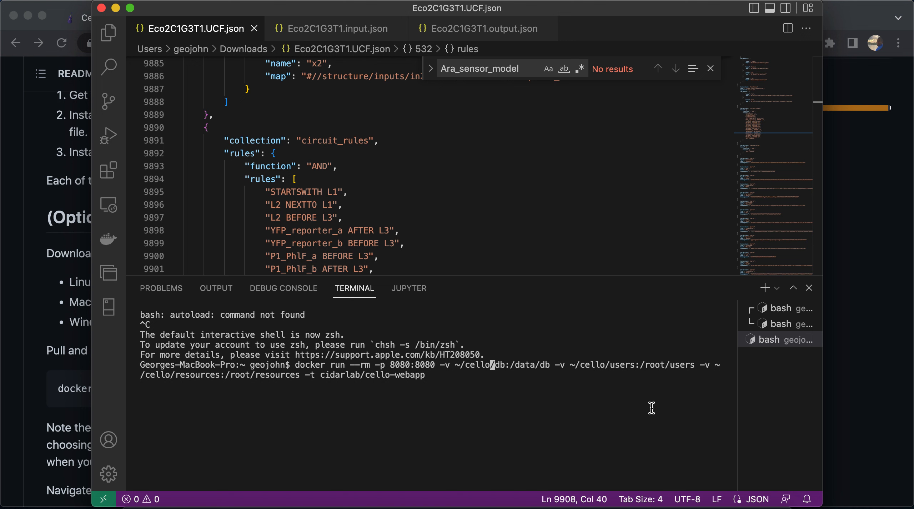
{"action": "key", "text": "Return"}
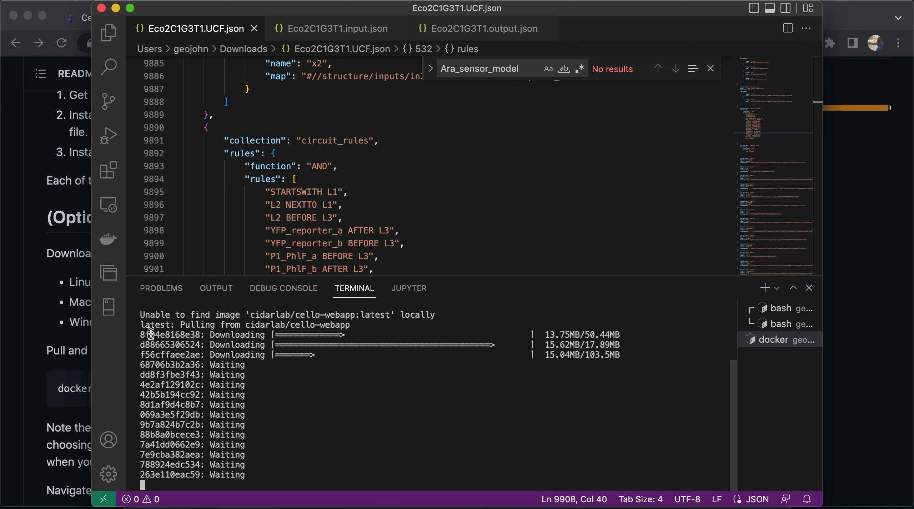
Switch back to Chrome, close the GitHub page and Cello's About dialog, and create a new Cello project
{"action": "left_click", "coordinate": [57, 282]}
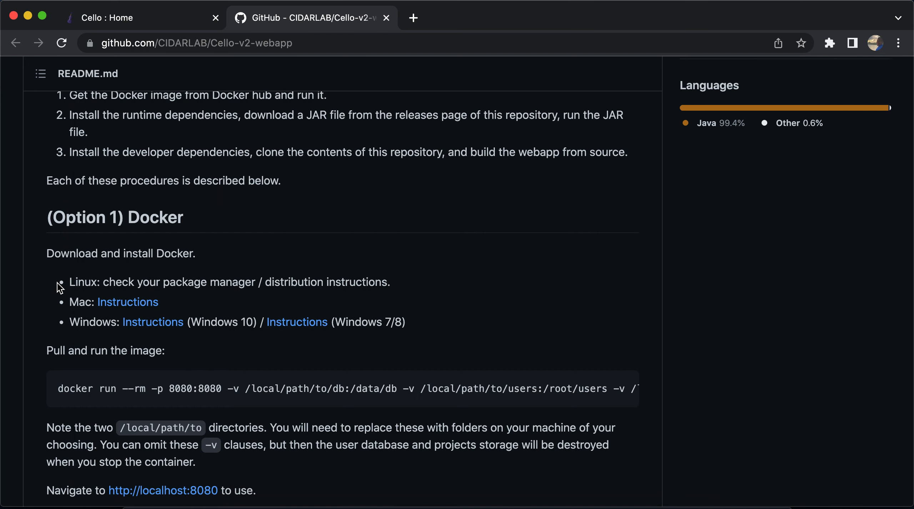
{"action": "left_click", "coordinate": [386, 18]}
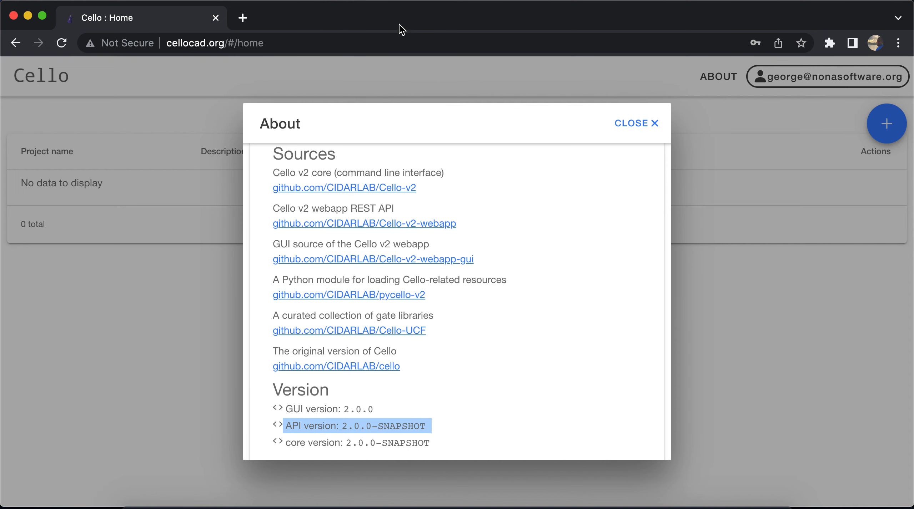
{"action": "left_click", "coordinate": [654, 124]}
{"action": "left_click", "coordinate": [886, 116]}
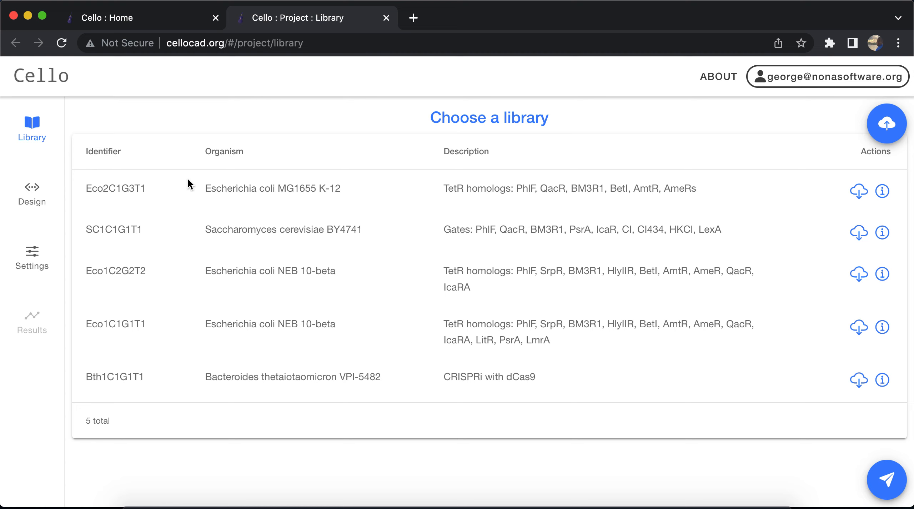
Choose the Eco2C1G3T1 library for Escherichia coli MG1655 K-12 as the project's library
{"action": "left_click", "coordinate": [147, 184]}
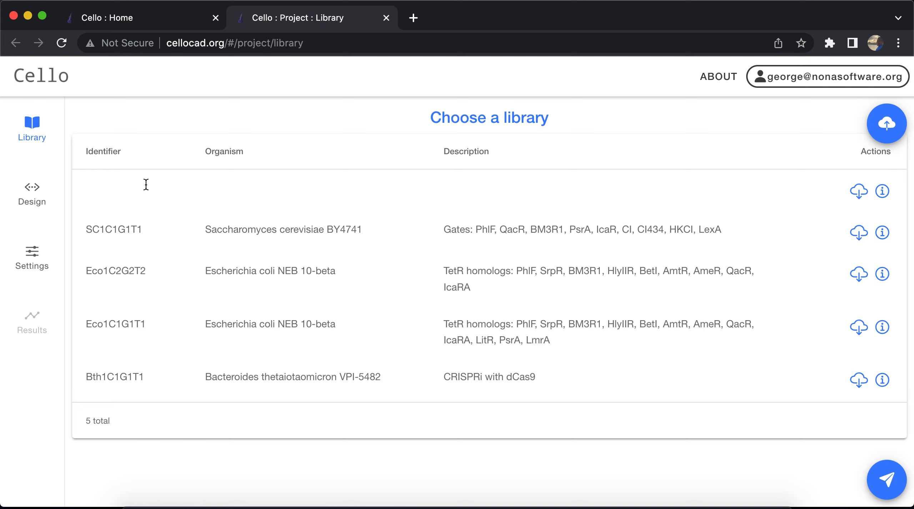
{"action": "left_click", "coordinate": [117, 243]}
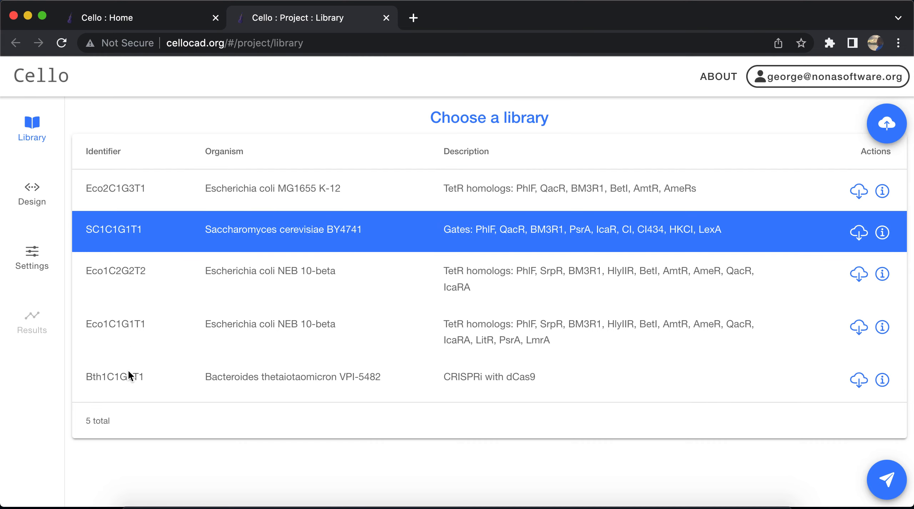
{"action": "left_click", "coordinate": [129, 389]}
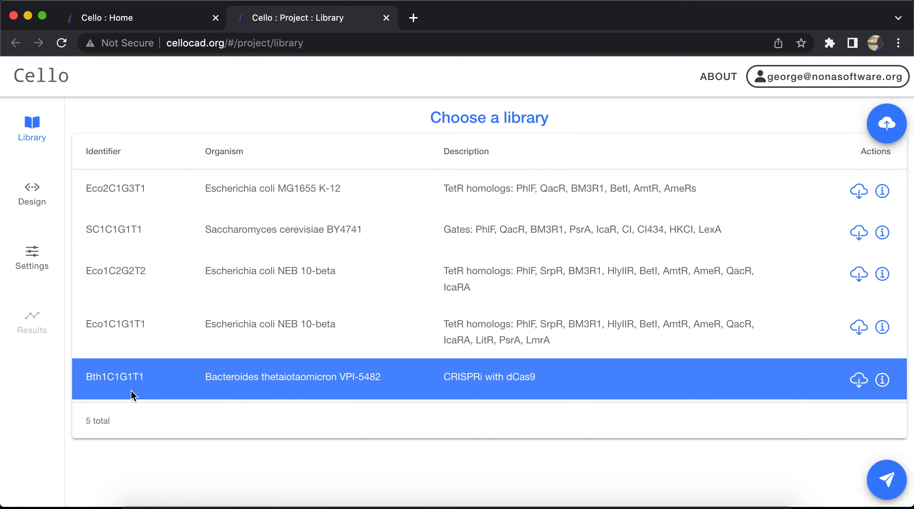
{"action": "left_click", "coordinate": [149, 190]}
{"action": "double_click", "coordinate": [121, 189]}
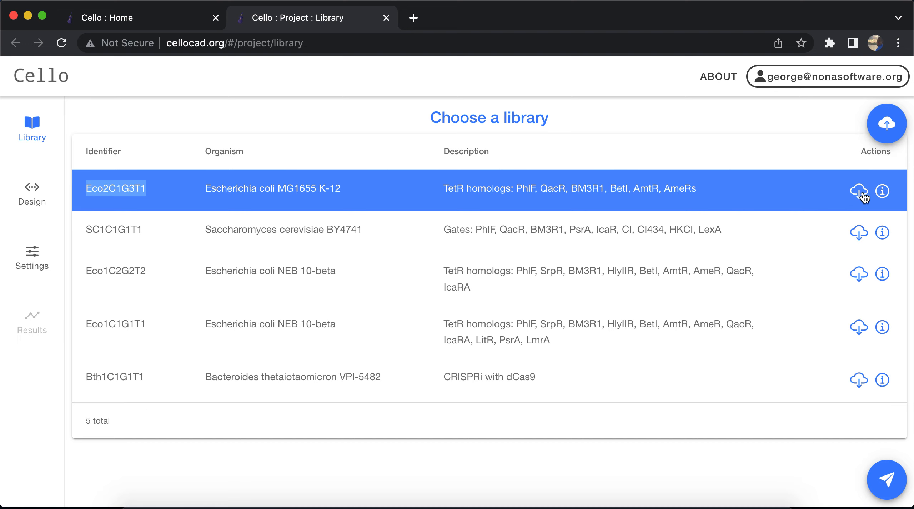
Review the Eco2C1G3T1 library's details, from organism and genome through growth, media and authors, and close them
{"action": "left_click", "coordinate": [885, 195]}
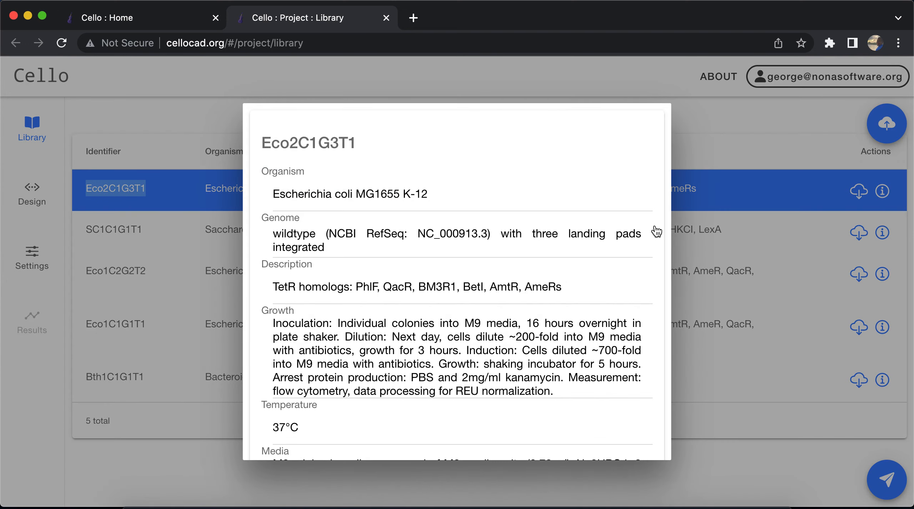
{"action": "scroll", "coordinate": [435, 299], "scroll_direction": "down", "scroll_amount": 1}
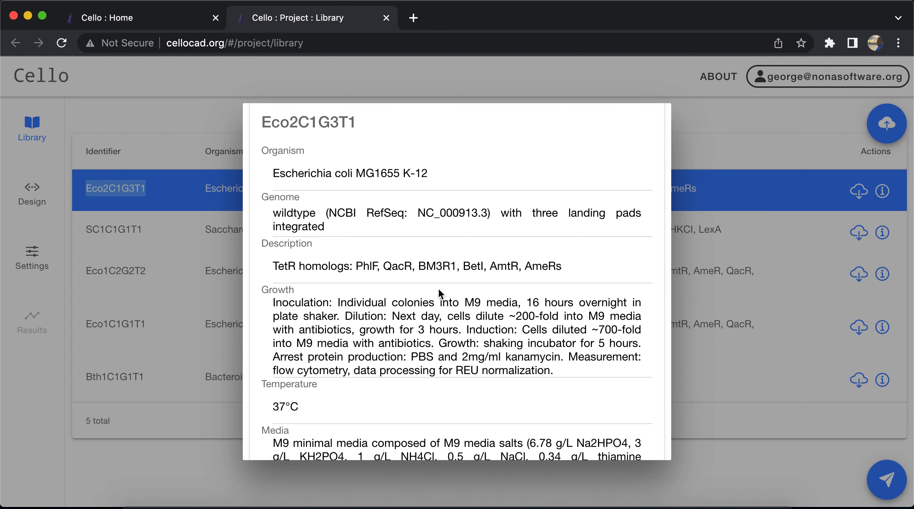
{"action": "scroll", "coordinate": [479, 252], "scroll_direction": "down", "scroll_amount": 5}
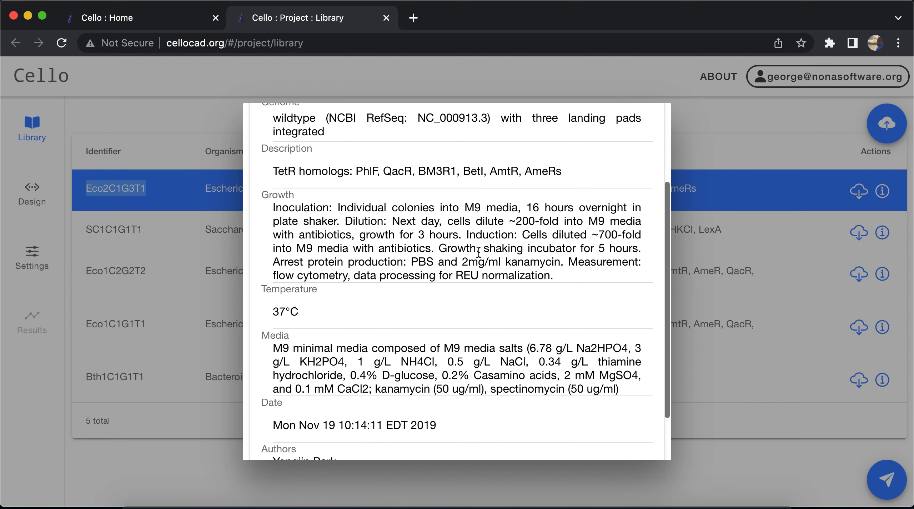
{"action": "scroll", "coordinate": [479, 251], "scroll_direction": "down", "scroll_amount": 1}
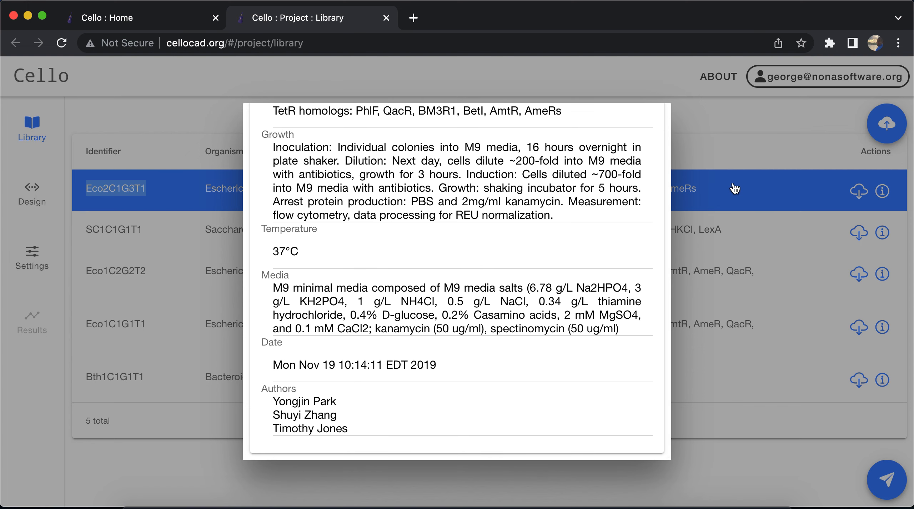
{"action": "left_click", "coordinate": [743, 141]}
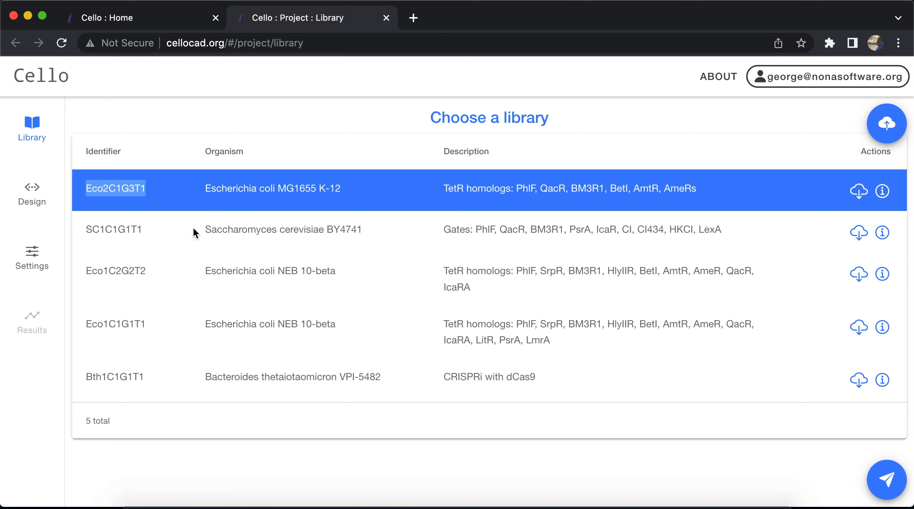
Go to the project's Design stage and load the and_gate.v example as the Verilog circuit function
{"action": "left_click", "coordinate": [43, 197]}
{"action": "left_click", "coordinate": [35, 200]}
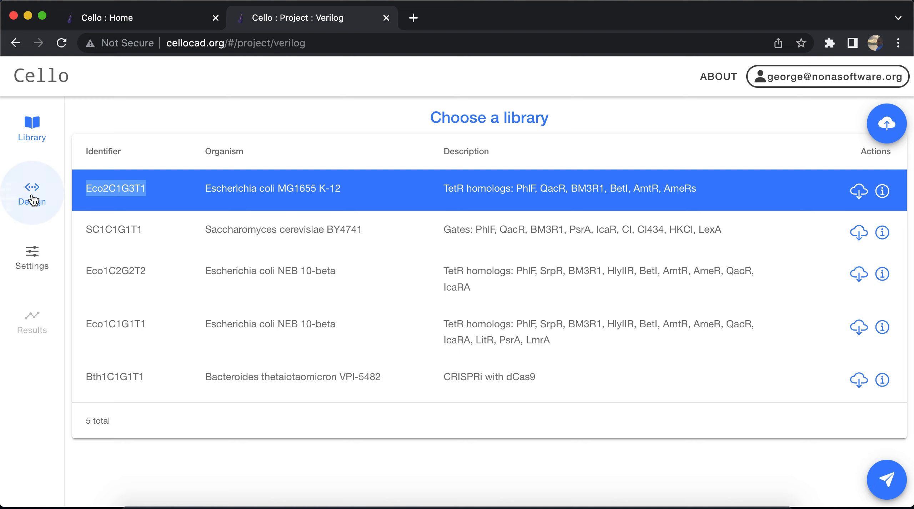
{"action": "left_click", "coordinate": [33, 200]}
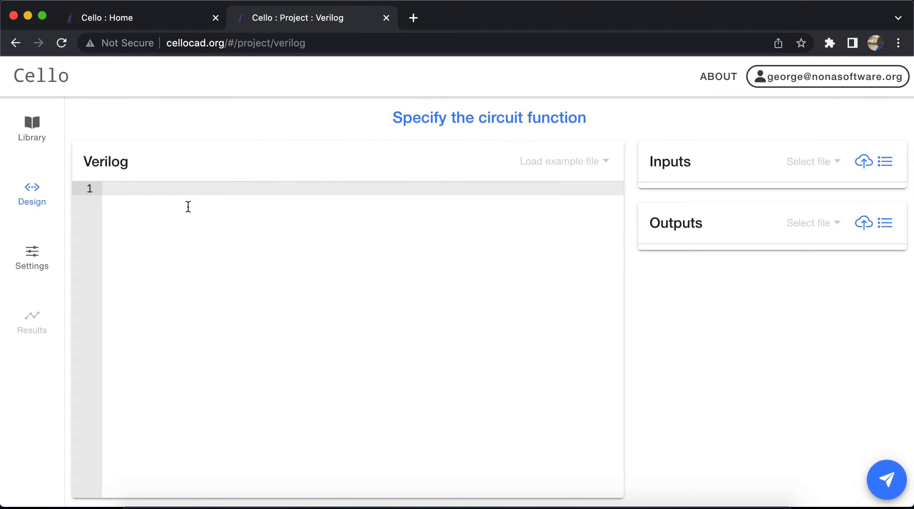
{"action": "left_click", "coordinate": [554, 167]}
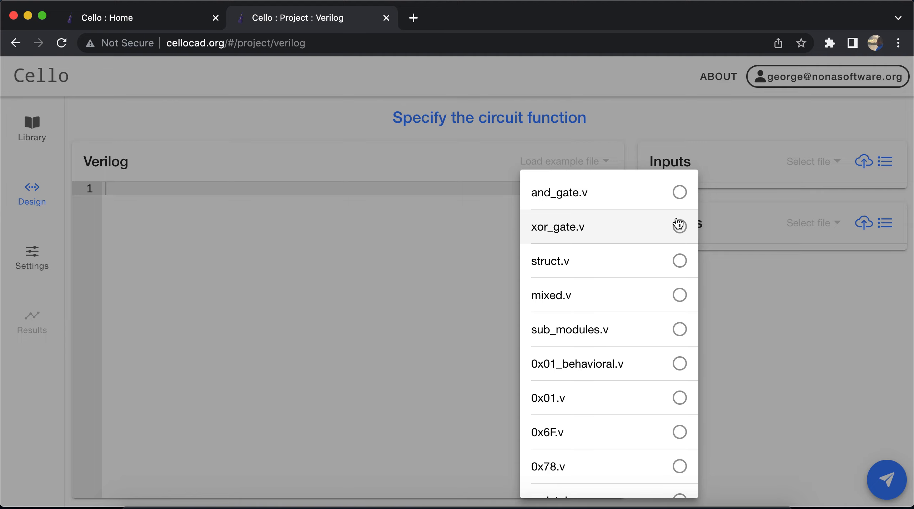
{"action": "left_click", "coordinate": [679, 193]}
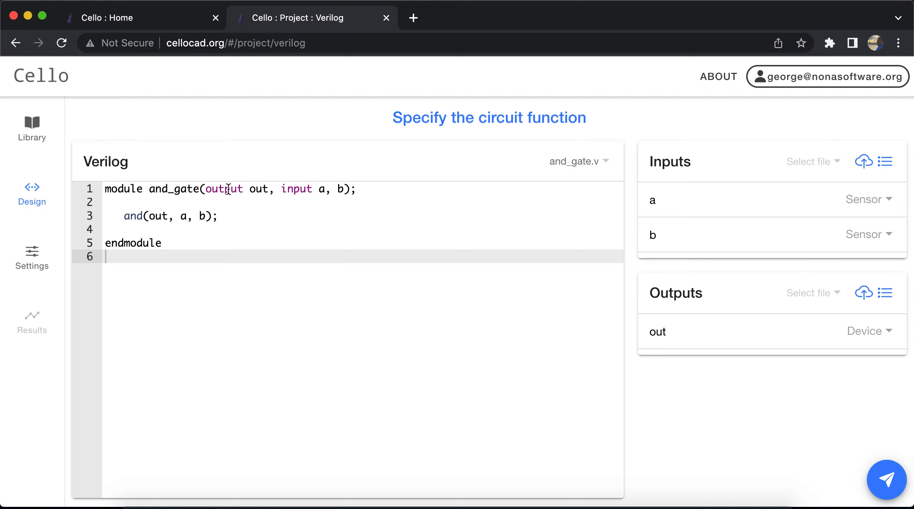
Add a second output c after out in the and_gate module declaration and in the and() statement
{"action": "double_click", "coordinate": [228, 189]}
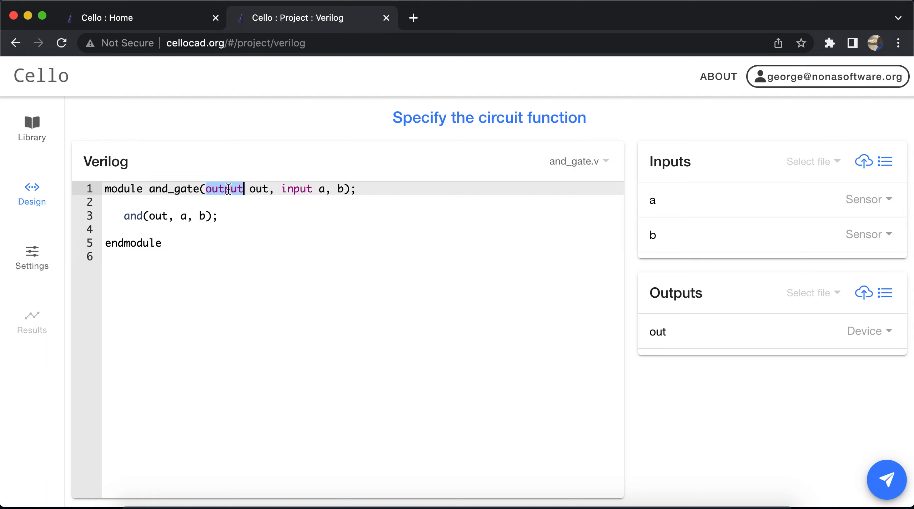
{"action": "left_click", "coordinate": [267, 189]}
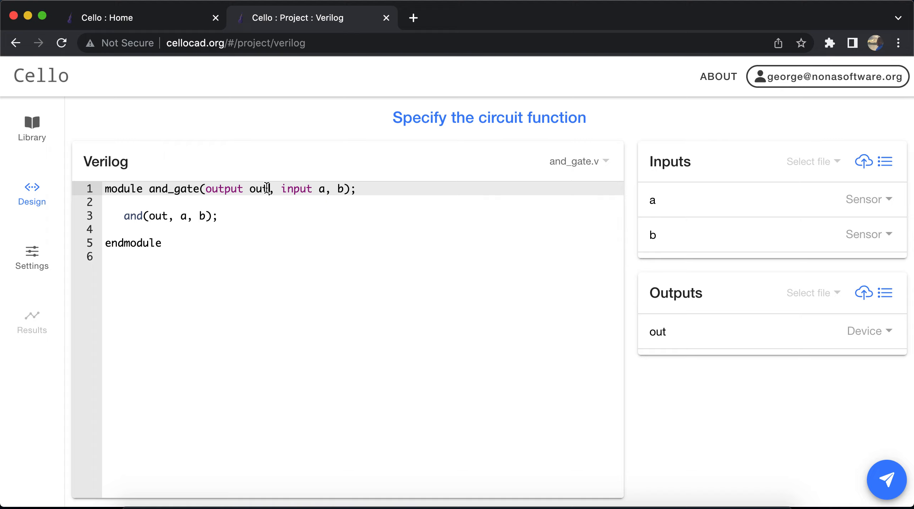
{"action": "type", "text": "c,"}
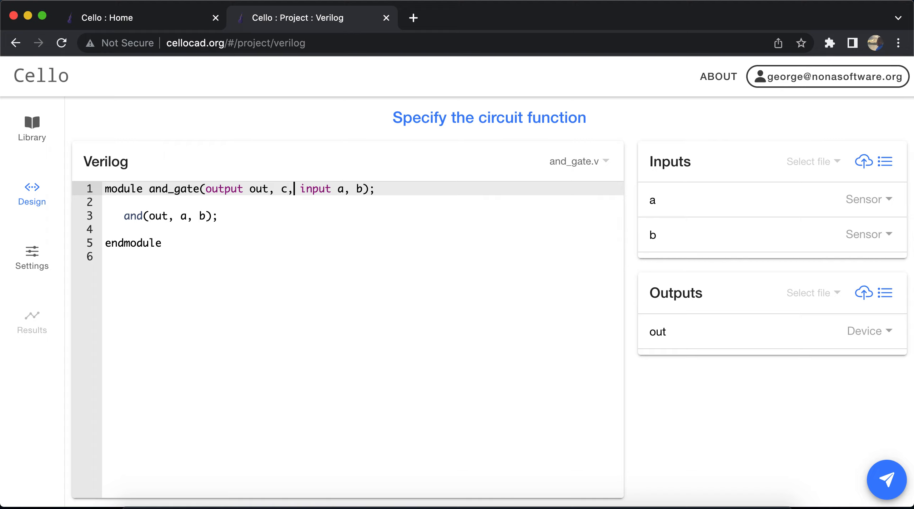
{"action": "left_click", "coordinate": [175, 216]}
{"action": "type", "text": "c,"}
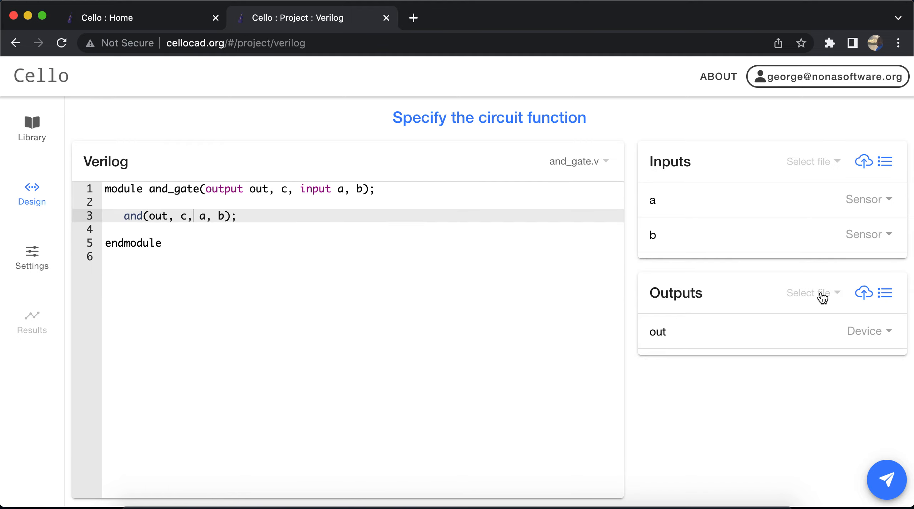
{"action": "left_click", "coordinate": [823, 298]}
{"action": "left_click", "coordinate": [614, 399]}
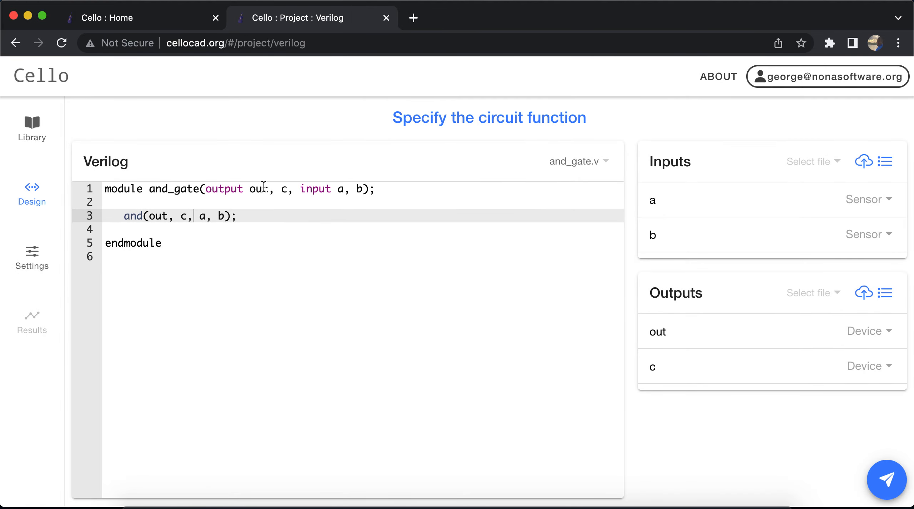
Remove the extra output c from the module declaration and the and() statement in the Verilog code
{"action": "left_click", "coordinate": [292, 189]}
{"action": "key", "text": "BackSpace"}
{"action": "key", "text": "BackSpace"}
{"action": "key", "text": "BackSpace"}
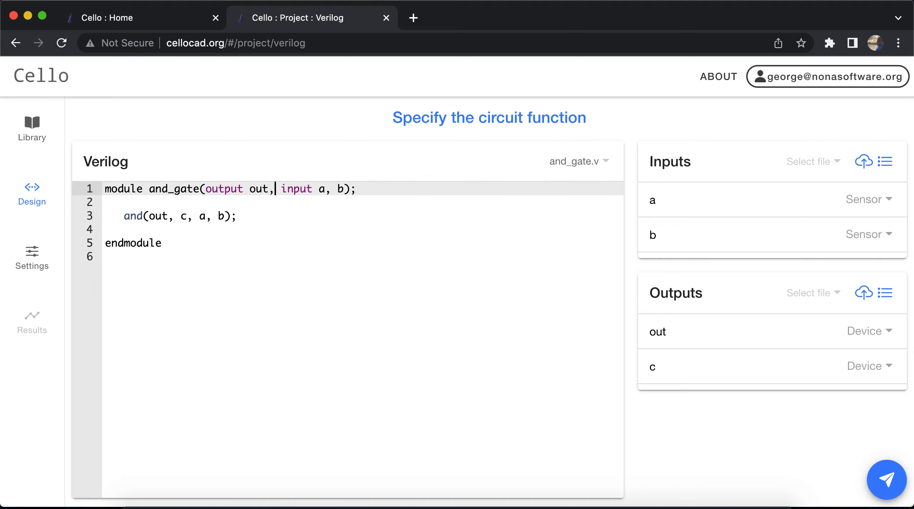
{"action": "left_click", "coordinate": [190, 216]}
{"action": "key", "text": "BackSpace"}
{"action": "key", "text": "BackSpace"}
{"action": "key", "text": "BackSpace"}
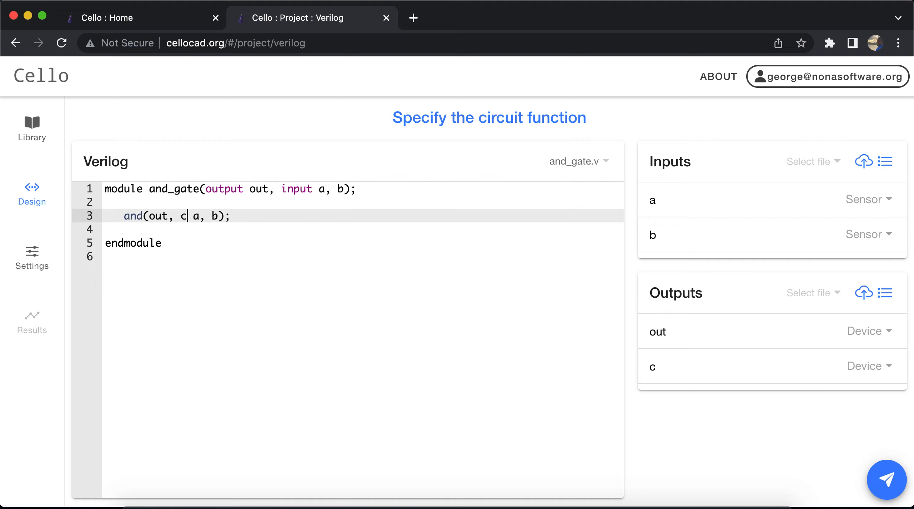
Set the Inputs file to Eco2C1G3T1.input.json, and look over the list of available input files
{"action": "left_click", "coordinate": [808, 161]}
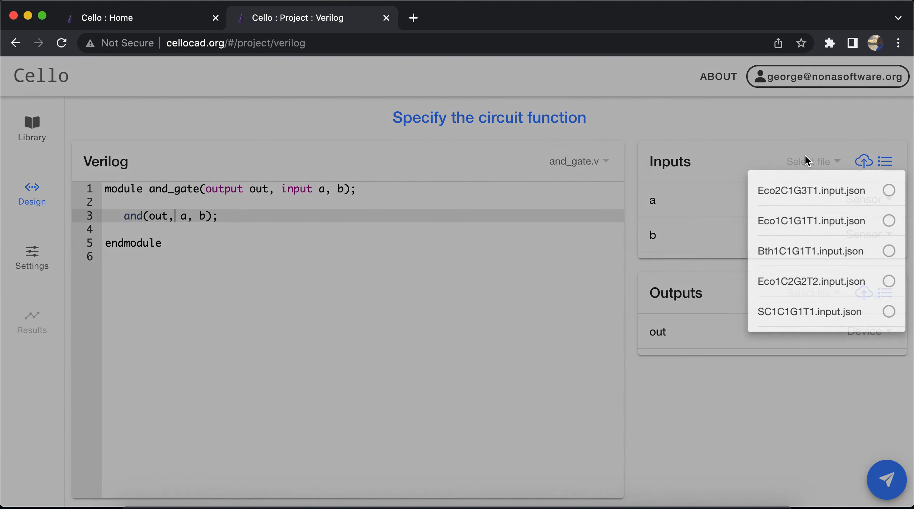
{"action": "key", "text": "super+f"}
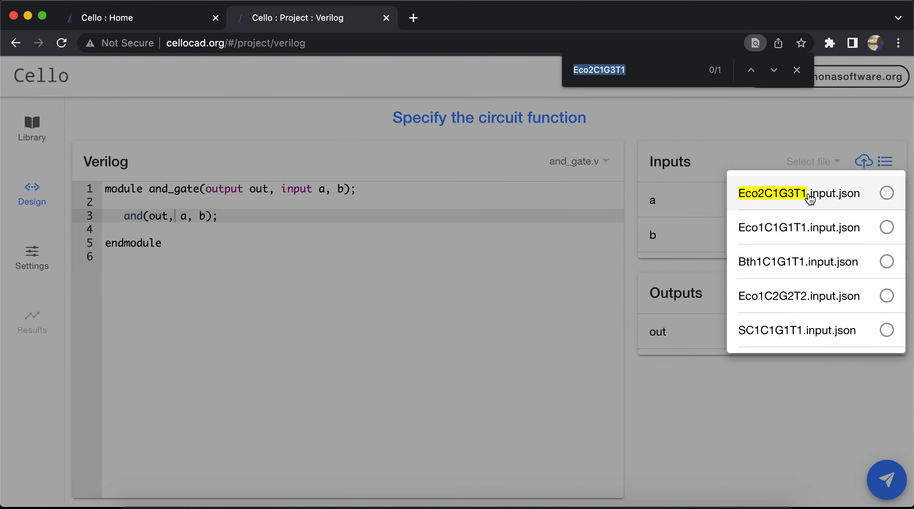
{"action": "left_click", "coordinate": [888, 202]}
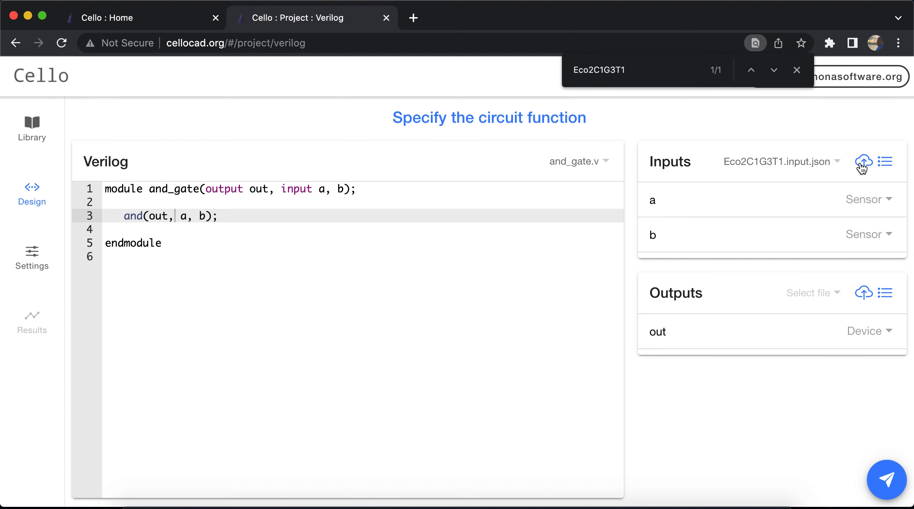
{"action": "left_click", "coordinate": [886, 163]}
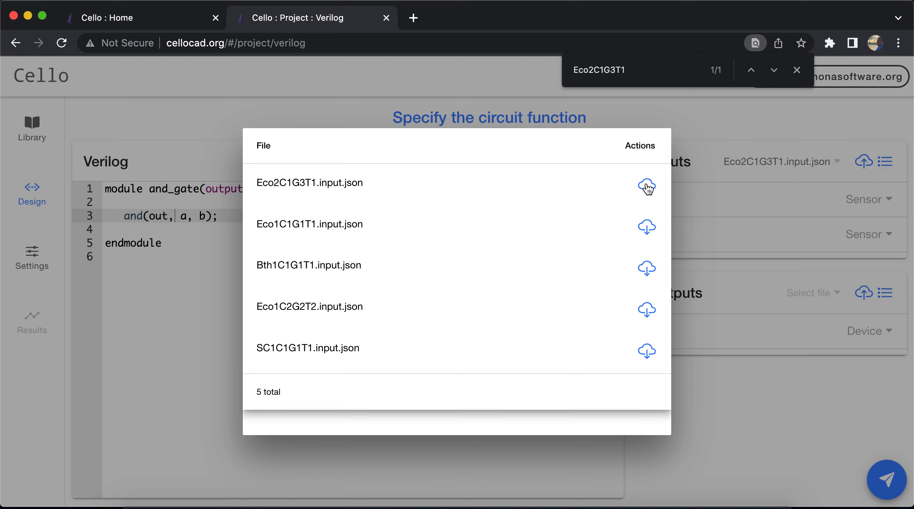
{"action": "left_click", "coordinate": [796, 126]}
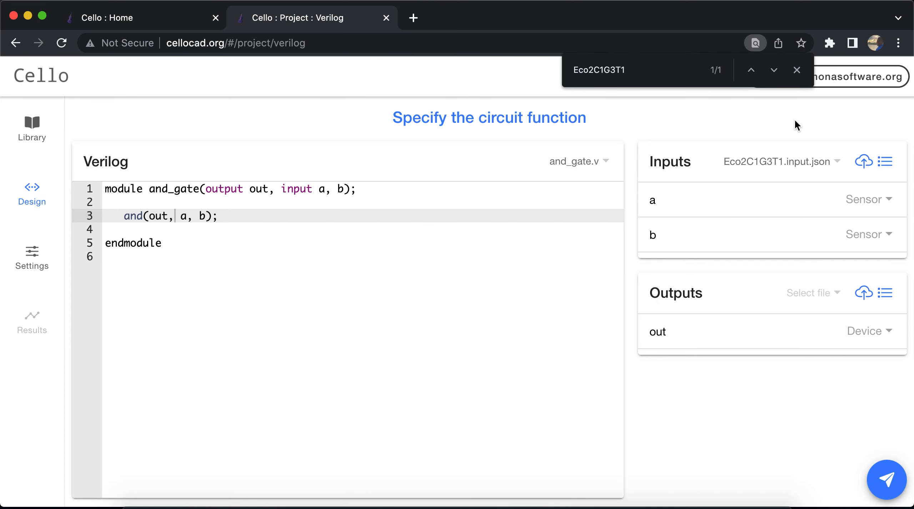
{"action": "left_click", "coordinate": [796, 70]}
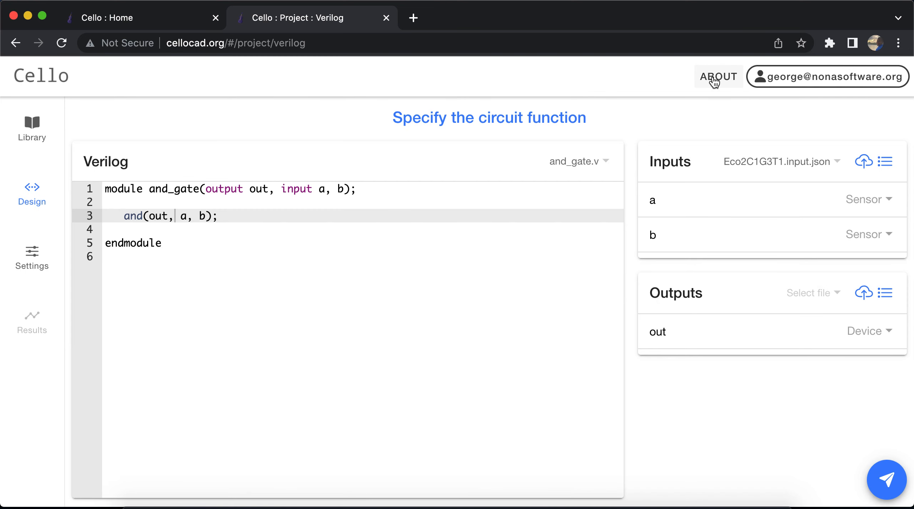
Assign Ara_sensor to input a and IPTG_sensor to input b
{"action": "left_click", "coordinate": [860, 203]}
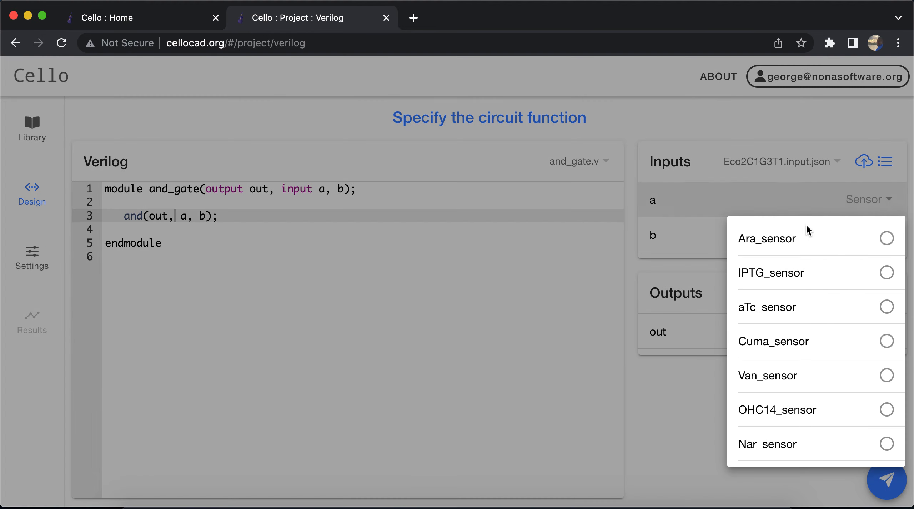
{"action": "left_click", "coordinate": [785, 238]}
{"action": "left_click", "coordinate": [861, 235]}
{"action": "left_click", "coordinate": [790, 303]}
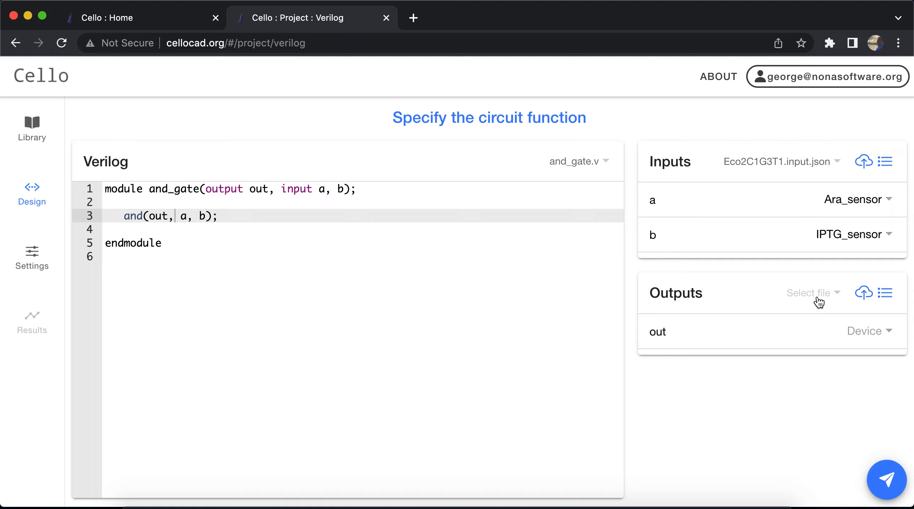
Set the Outputs file to Eco2C1G3T1.output.json and assign YFP_reporter to the output named out
{"action": "left_click", "coordinate": [818, 302]}
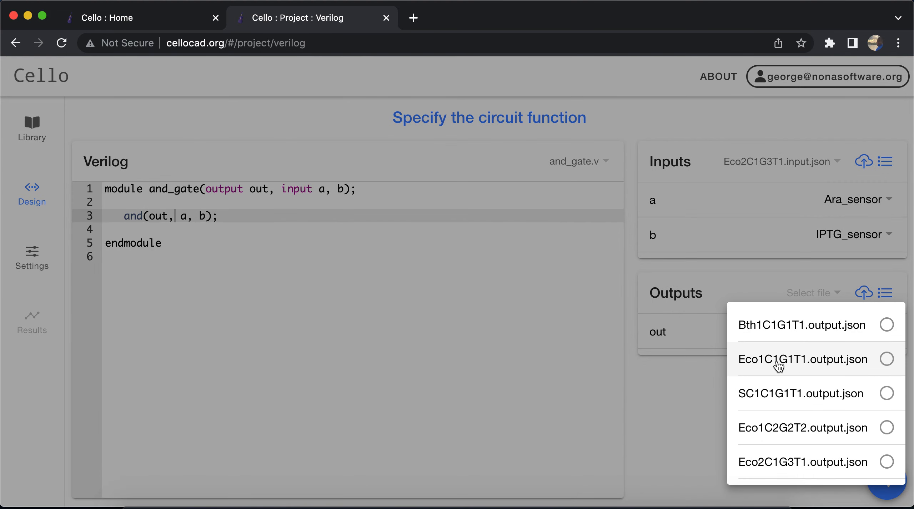
{"action": "left_click", "coordinate": [764, 462]}
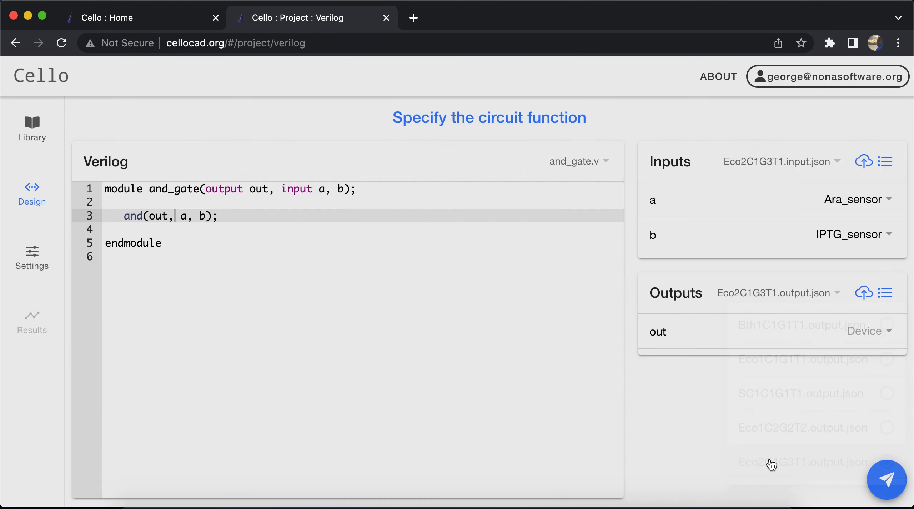
{"action": "left_click", "coordinate": [870, 344]}
{"action": "left_click", "coordinate": [813, 381]}
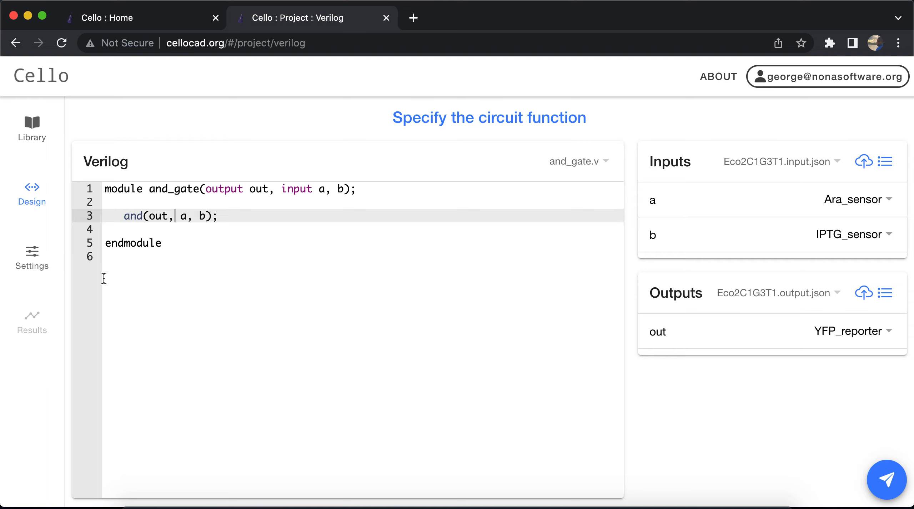
Examine the project's application settings from logicSynthesis through export, including the available algorithms for placing
{"action": "left_click", "coordinate": [39, 267]}
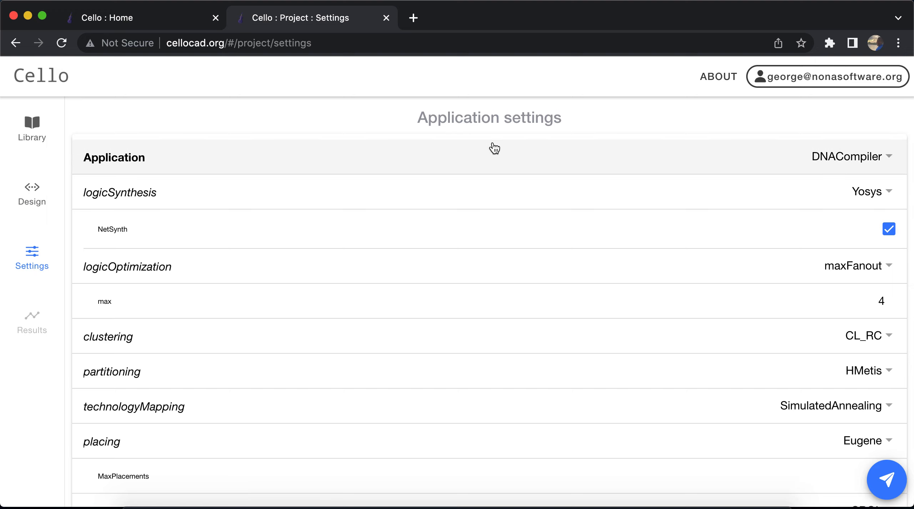
{"action": "scroll", "coordinate": [495, 148], "scroll_direction": "down", "scroll_amount": 1}
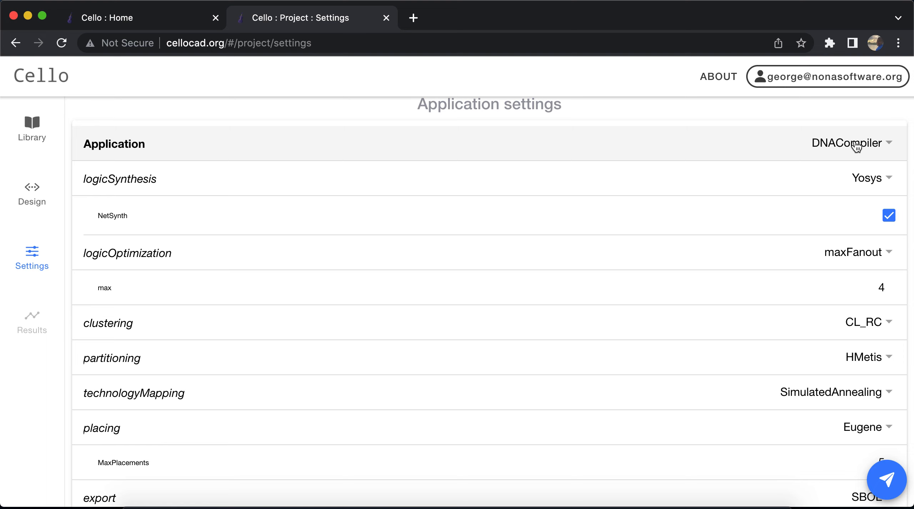
{"action": "scroll", "coordinate": [627, 196], "scroll_direction": "down", "scroll_amount": 1}
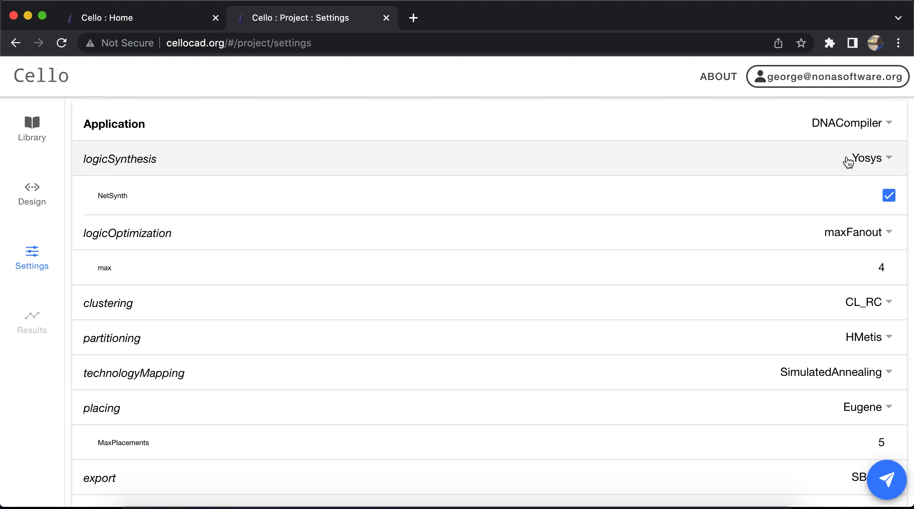
{"action": "scroll", "coordinate": [847, 162], "scroll_direction": "down", "scroll_amount": 2}
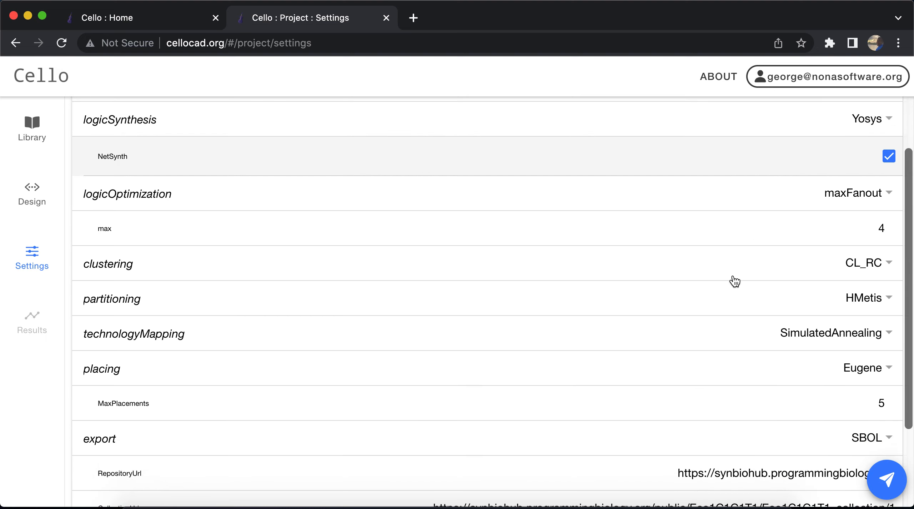
{"action": "scroll", "coordinate": [721, 300], "scroll_direction": "down", "scroll_amount": 1}
{"action": "scroll", "coordinate": [723, 299], "scroll_direction": "up", "scroll_amount": 1}
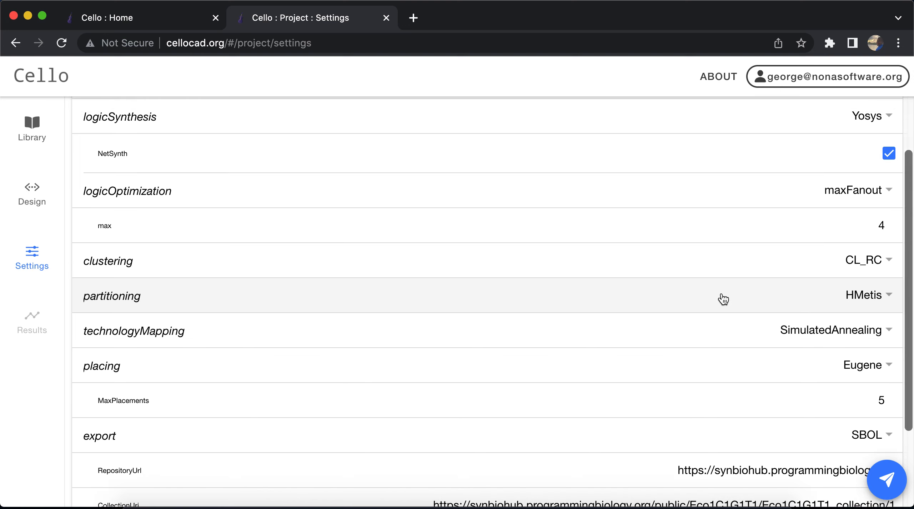
{"action": "scroll", "coordinate": [759, 316], "scroll_direction": "down", "scroll_amount": 3}
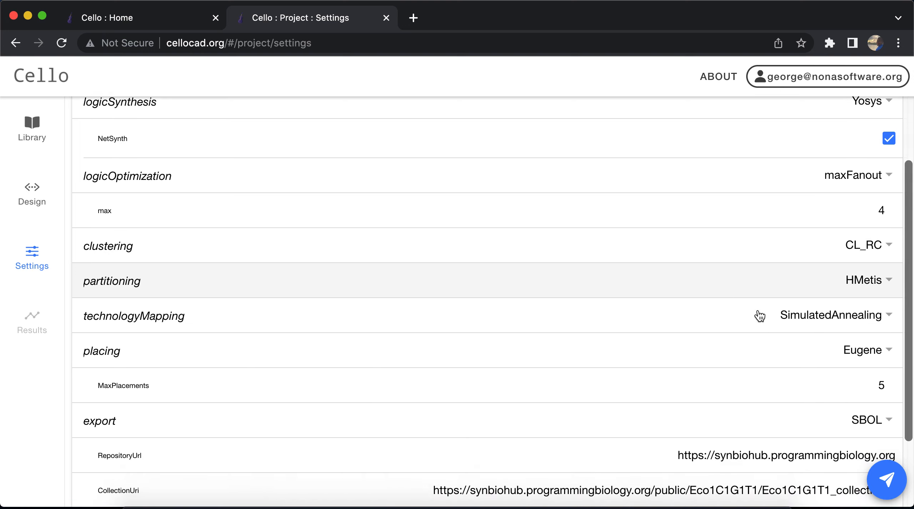
{"action": "scroll", "coordinate": [759, 316], "scroll_direction": "up", "scroll_amount": 4}
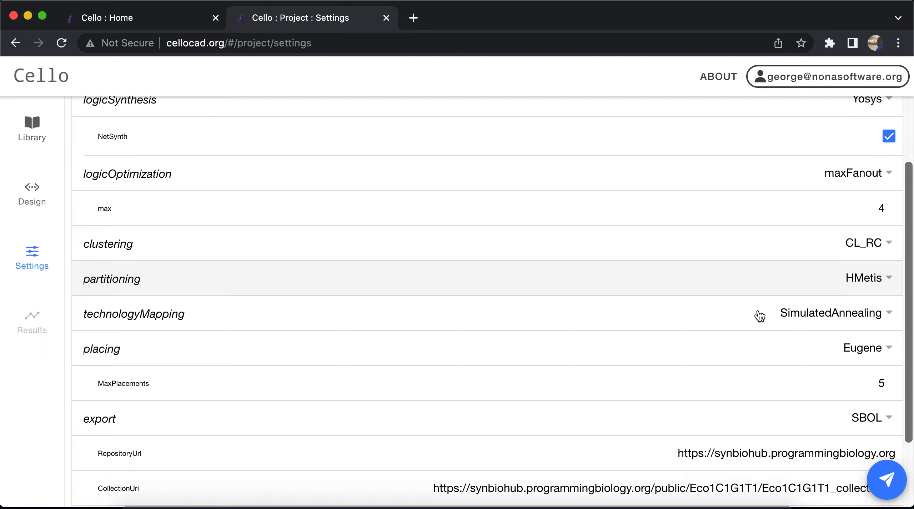
{"action": "scroll", "coordinate": [759, 316], "scroll_direction": "down", "scroll_amount": 5}
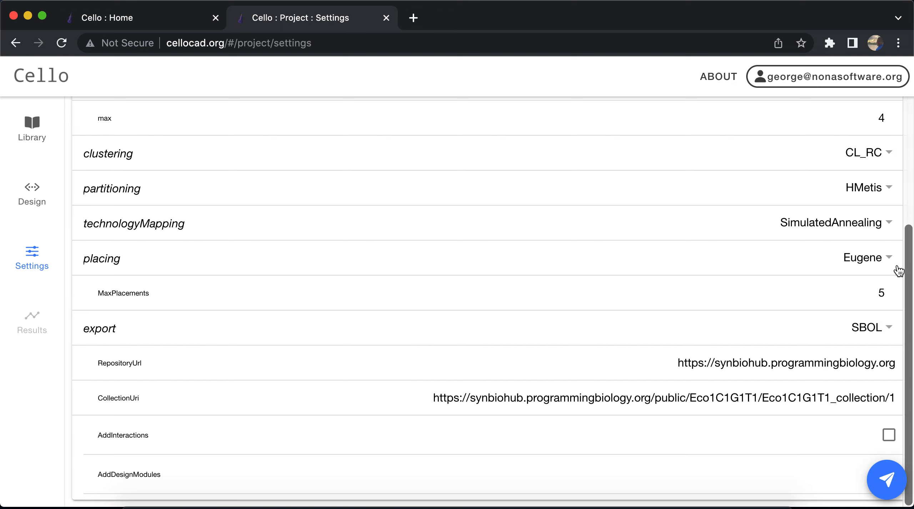
{"action": "left_click", "coordinate": [877, 263]}
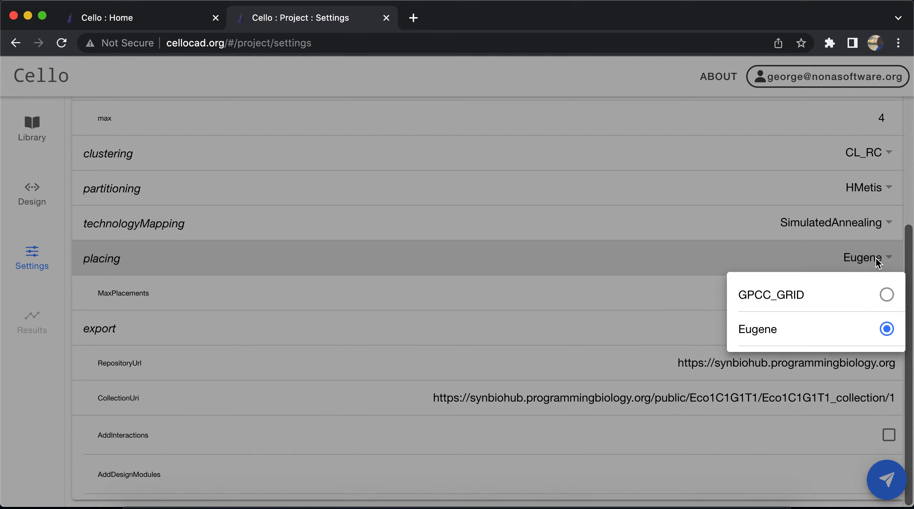
{"action": "left_click", "coordinate": [786, 261]}
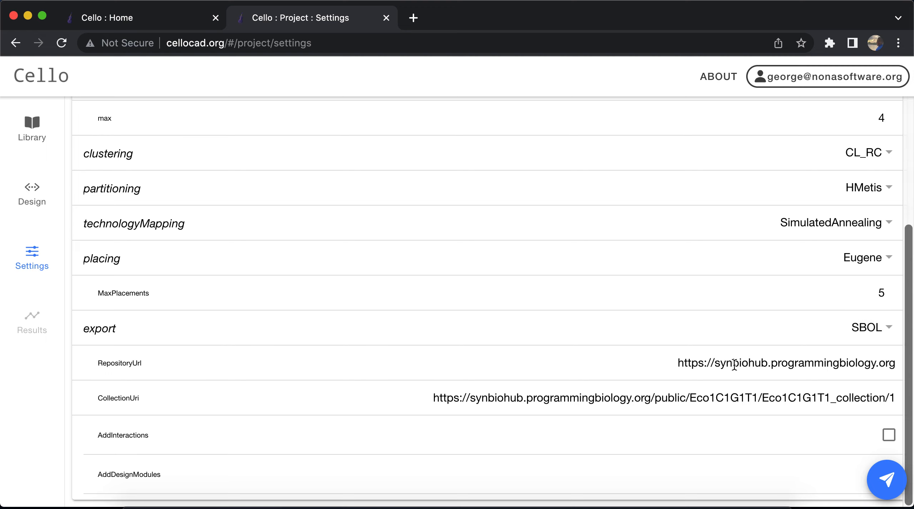
Try clearing the RepositoryUrl of the SBOL export and undo the deletion
{"action": "left_click", "coordinate": [858, 363]}
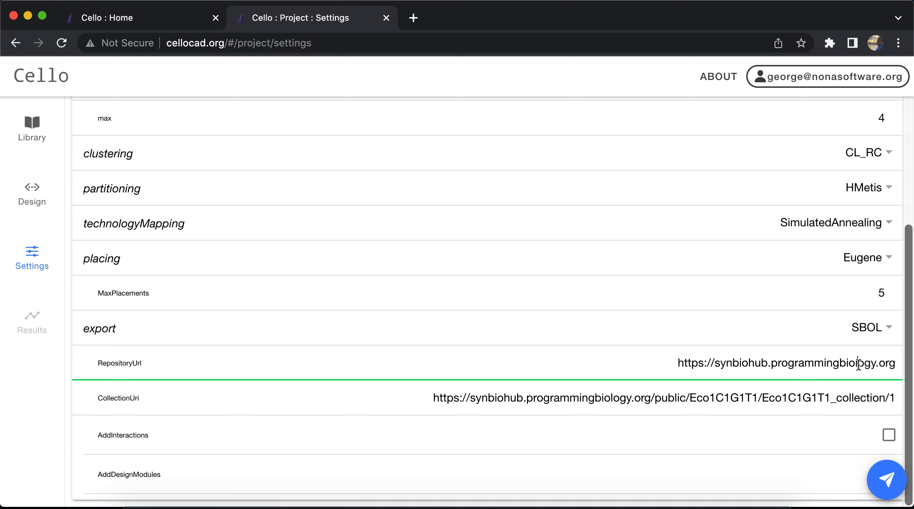
{"action": "triple_click", "coordinate": [857, 363]}
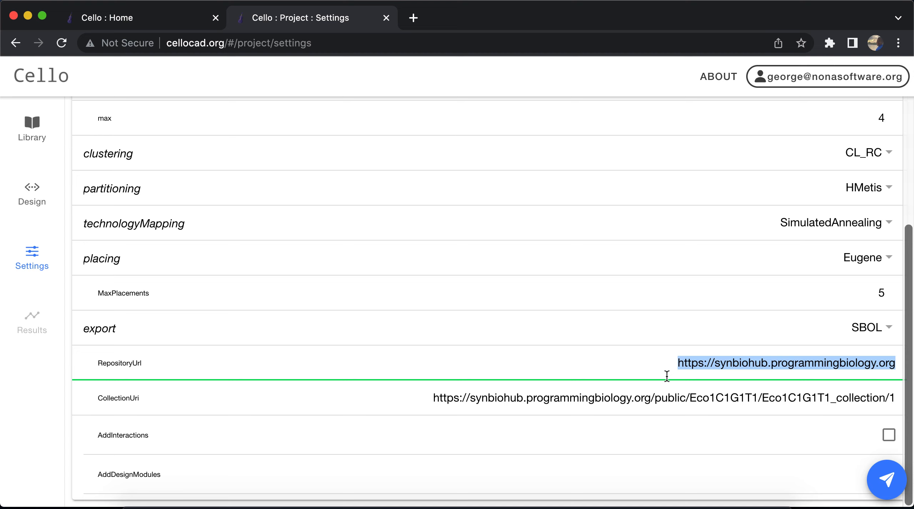
{"action": "scroll", "coordinate": [667, 376], "scroll_direction": "up", "scroll_amount": 1}
{"action": "scroll", "coordinate": [667, 376], "scroll_direction": "down", "scroll_amount": 1}
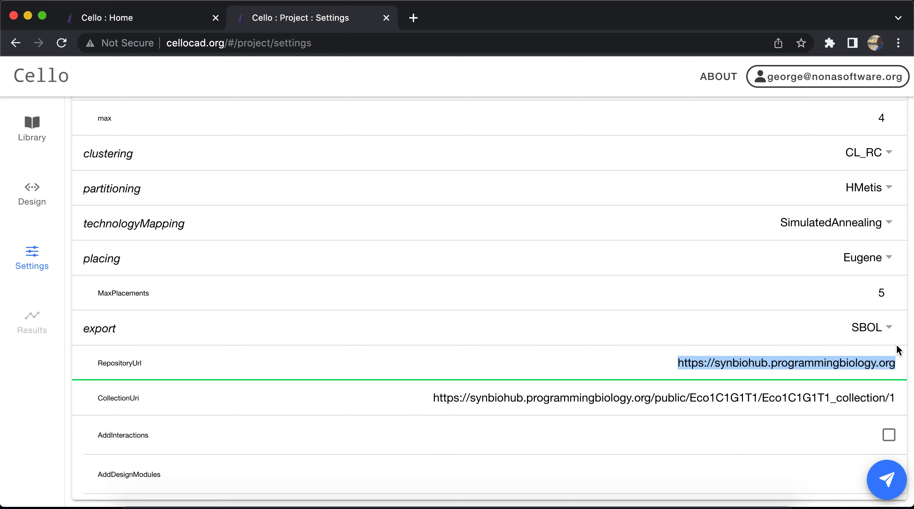
{"action": "left_click", "coordinate": [892, 364]}
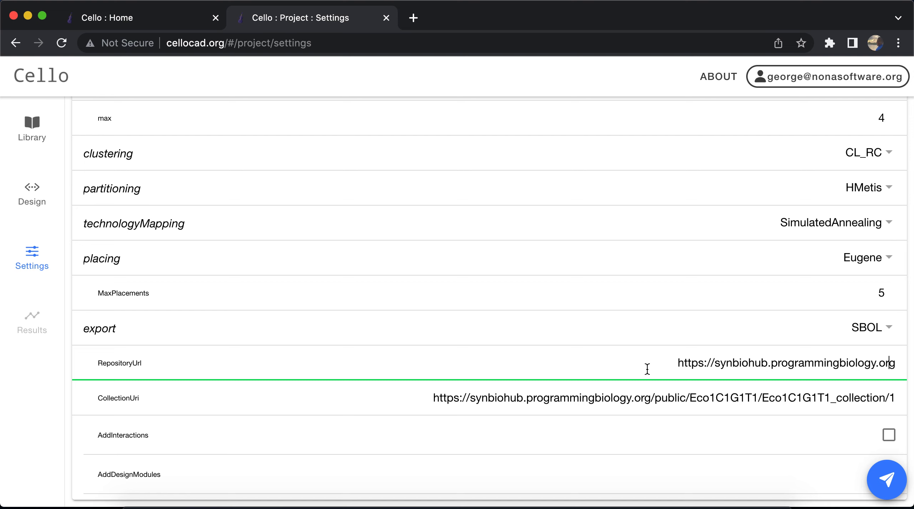
{"action": "triple_click", "coordinate": [707, 363]}
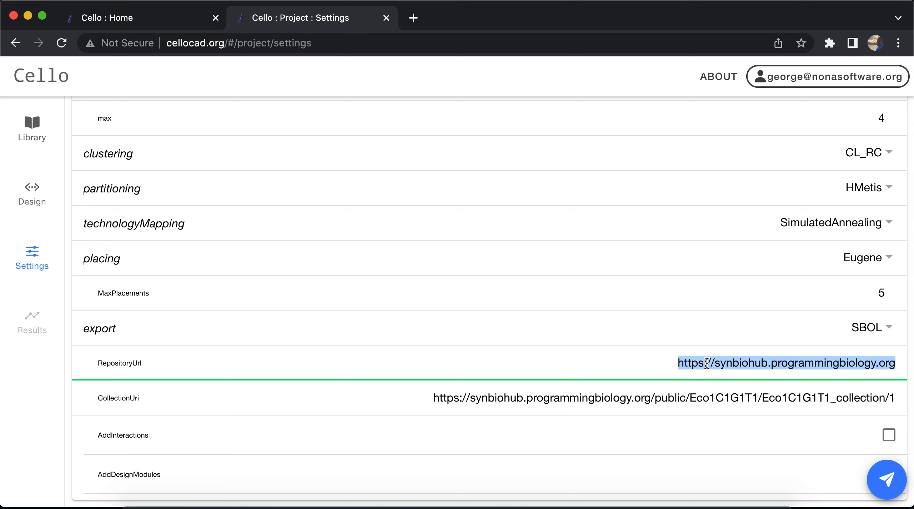
{"action": "key", "text": "BackSpace"}
{"action": "key", "text": "super+z"}
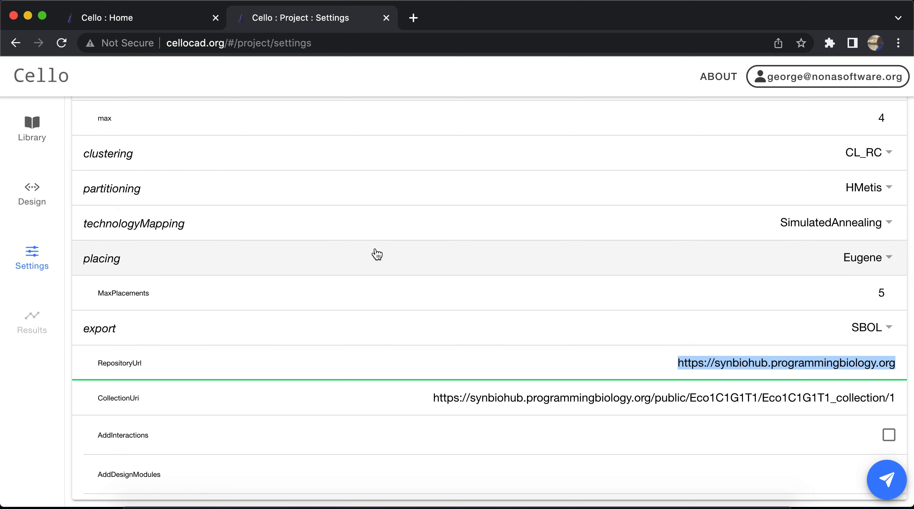
Open the browser's developer tools on the settings page and show the Network activity
{"action": "right_click", "coordinate": [384, 95]}
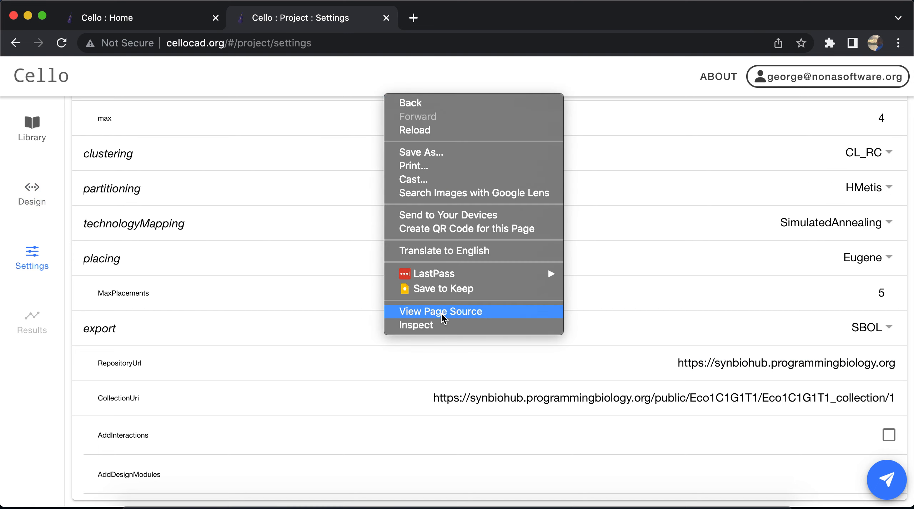
{"action": "left_click", "coordinate": [440, 325]}
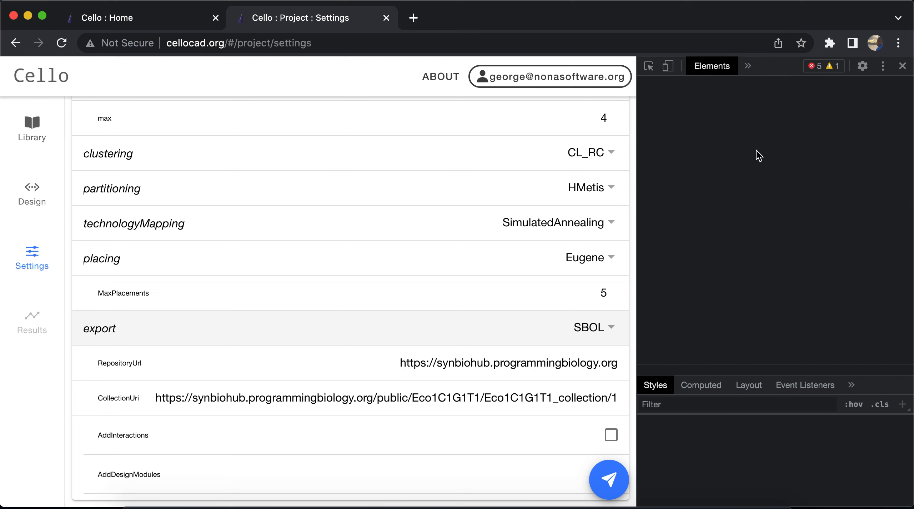
{"action": "left_click", "coordinate": [748, 65]}
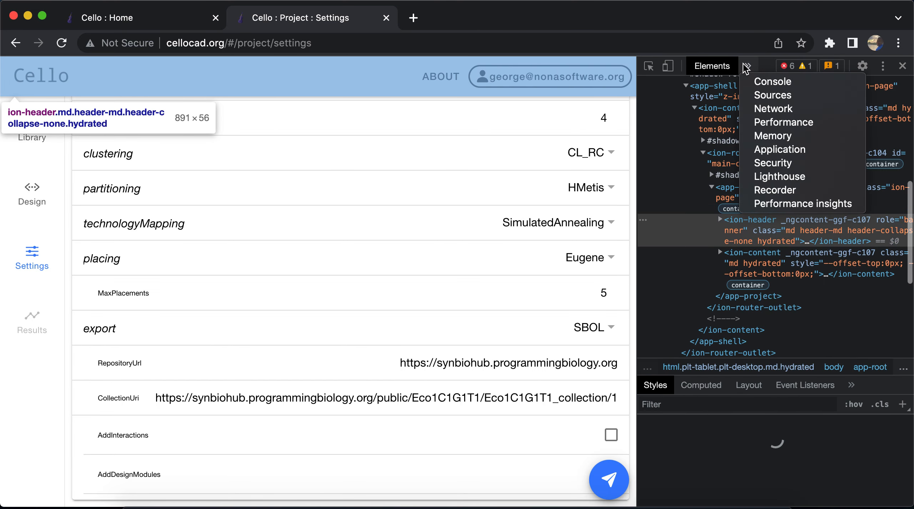
{"action": "left_click", "coordinate": [773, 109]}
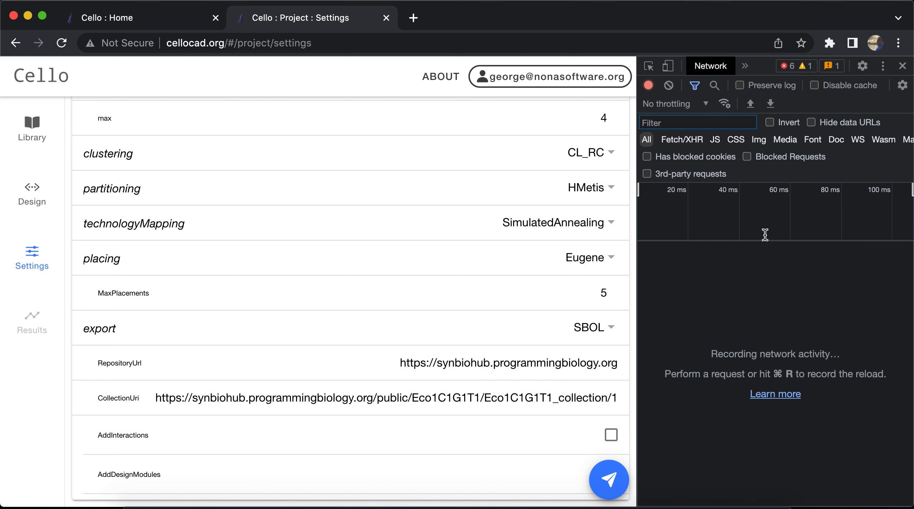
Start submitting the project and name it DemoProjectV1
{"action": "left_click", "coordinate": [608, 487]}
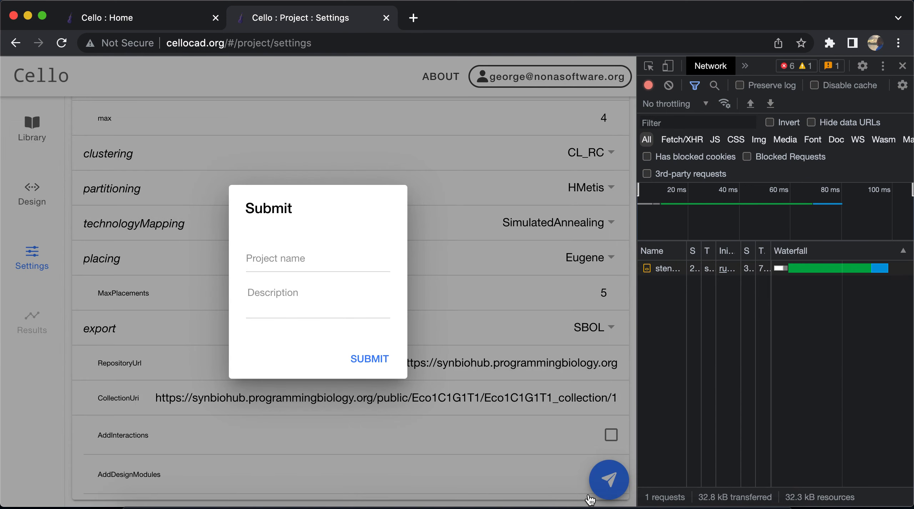
{"action": "left_click", "coordinate": [319, 263]}
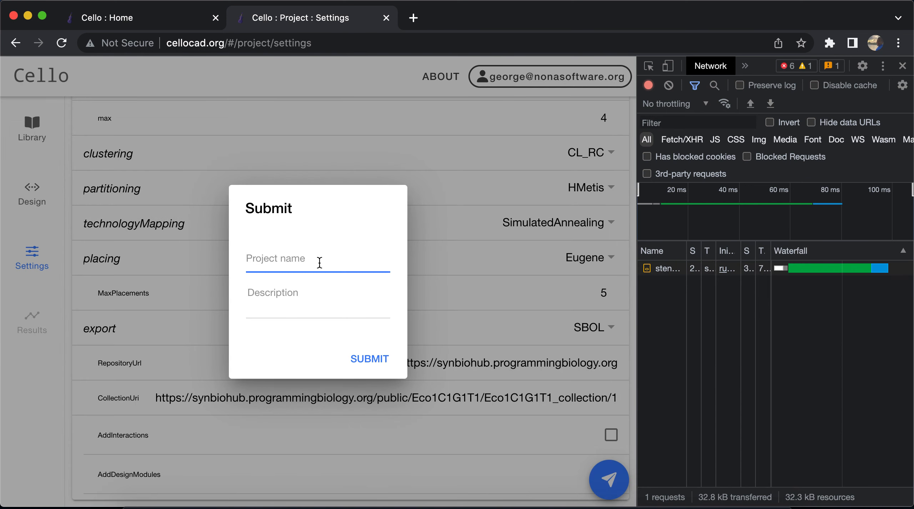
{"action": "type", "text": "DemoProjectV1"}
{"action": "key", "text": "Tab"}
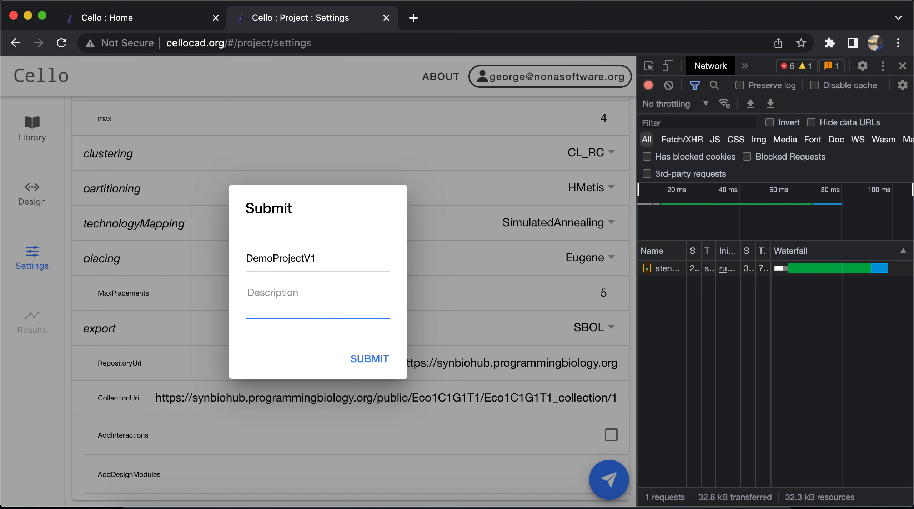
Describe the project as "Ara + IPTG Sensors" with "YFP Reporter" on a second line, and submit it
{"action": "type", "text": "Ara + IPTG Sensors"}
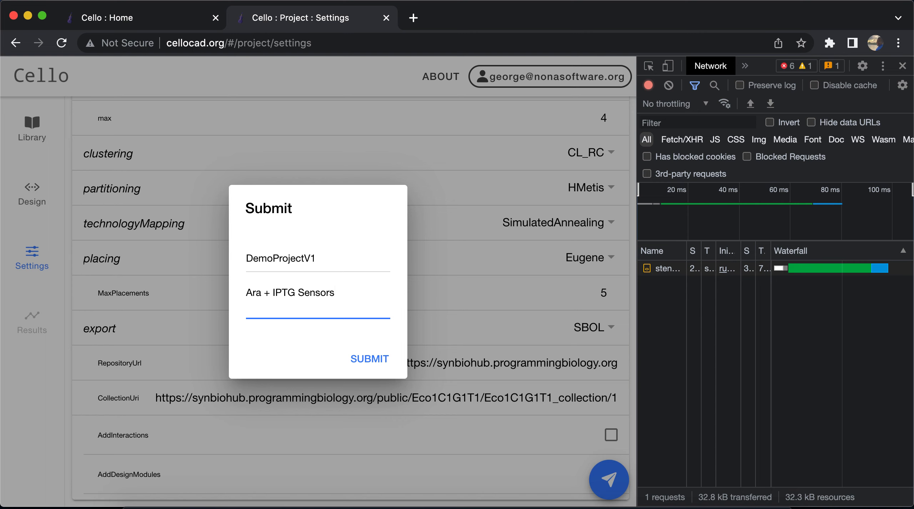
{"action": "type", "text": "YFPP"}
{"action": "key", "text": "BackSpace"}
{"action": "type", "text": "Reporter"}
{"action": "left_click", "coordinate": [376, 365]}
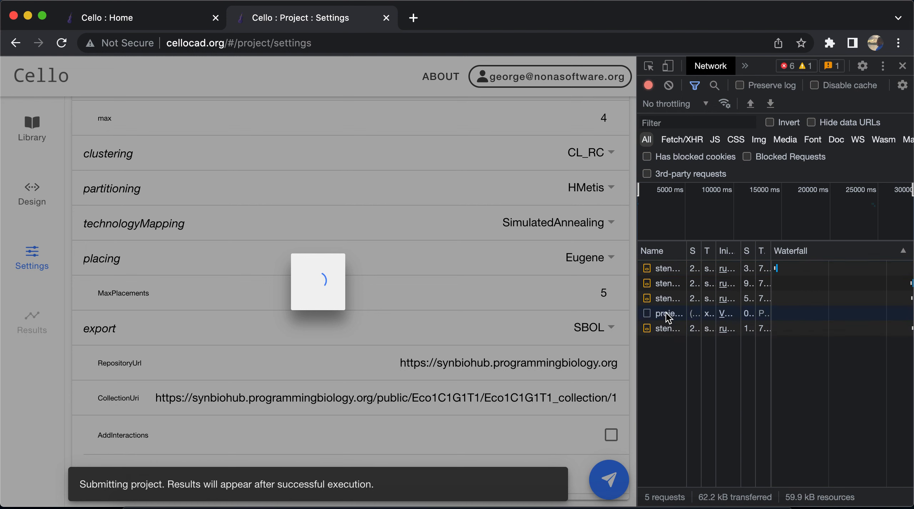
Inspect the timing of the projects network request and check the server log in the Visual Studio Code terminal
{"action": "left_click", "coordinate": [665, 314]}
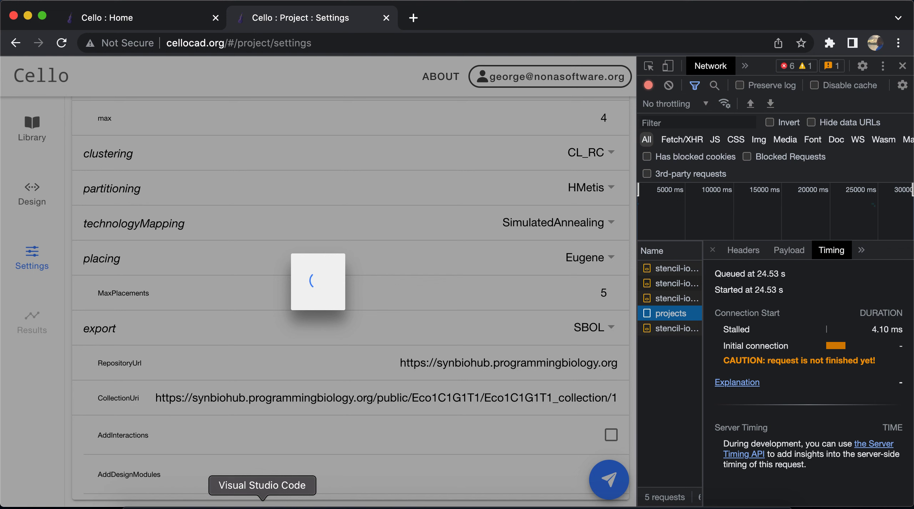
{"action": "left_click", "coordinate": [262, 505]}
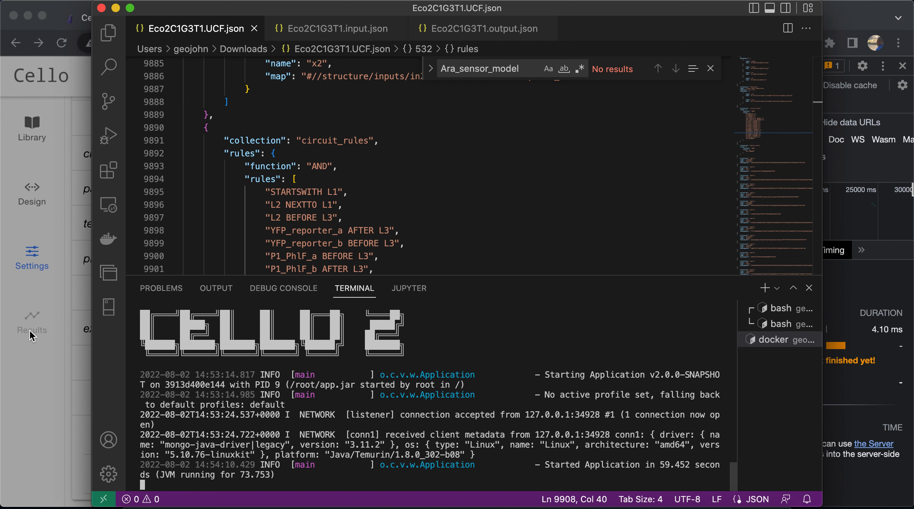
{"action": "left_click", "coordinate": [79, 338]}
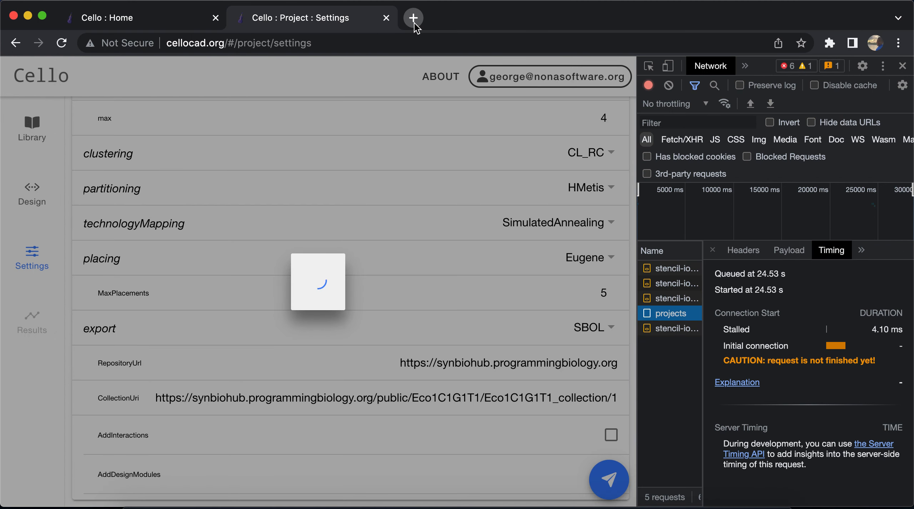
Load the local Cello app at localhost:8080 in a new browser tab
{"action": "left_click", "coordinate": [413, 18]}
{"action": "type", "text": "localhost:8080"}
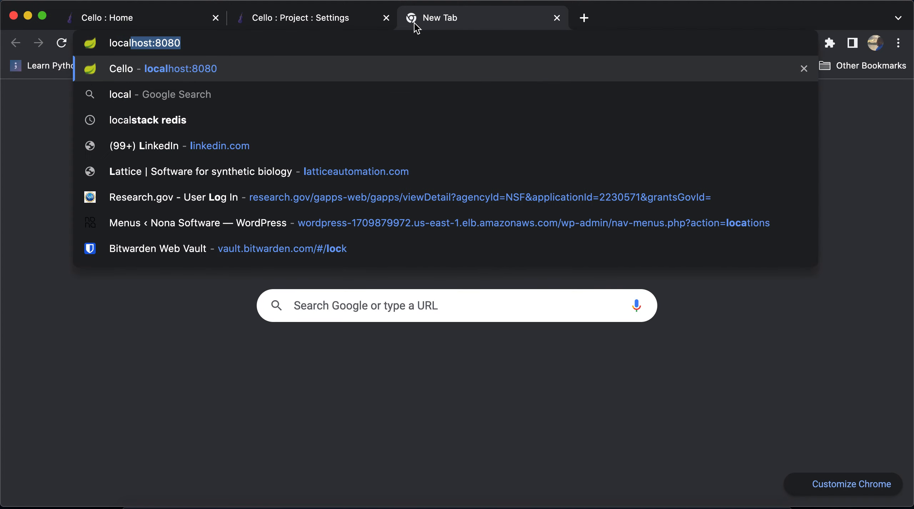
{"action": "key", "text": "Return"}
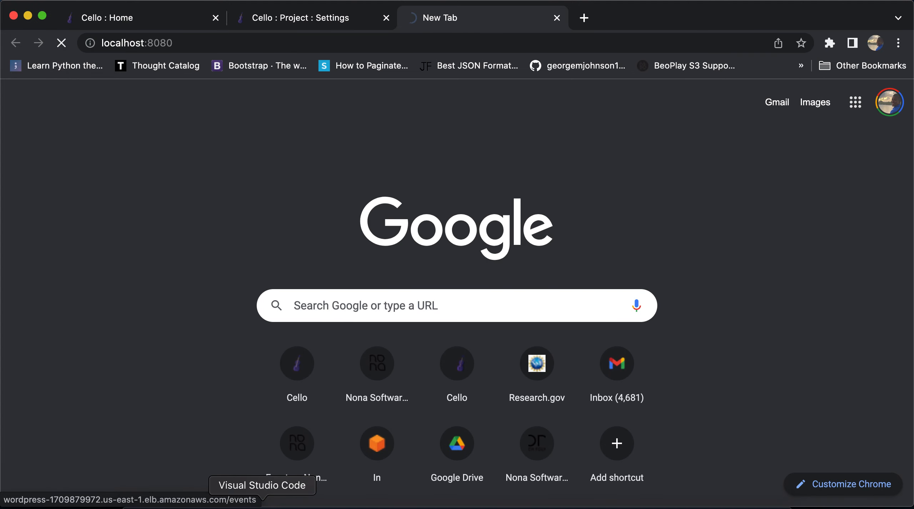
Check the Visual Studio Code terminal and the submission on cellocad.org, and return to the local Cello home page
{"action": "left_click", "coordinate": [265, 501]}
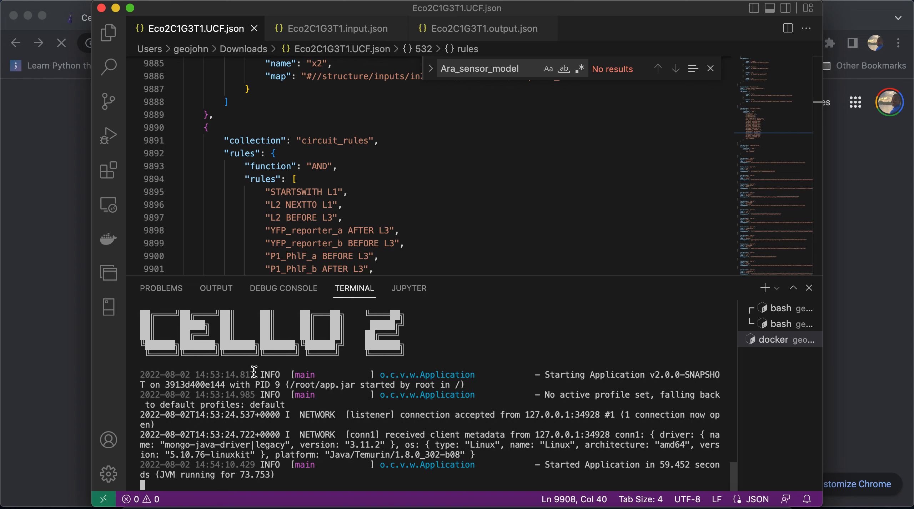
{"action": "left_click", "coordinate": [28, 334]}
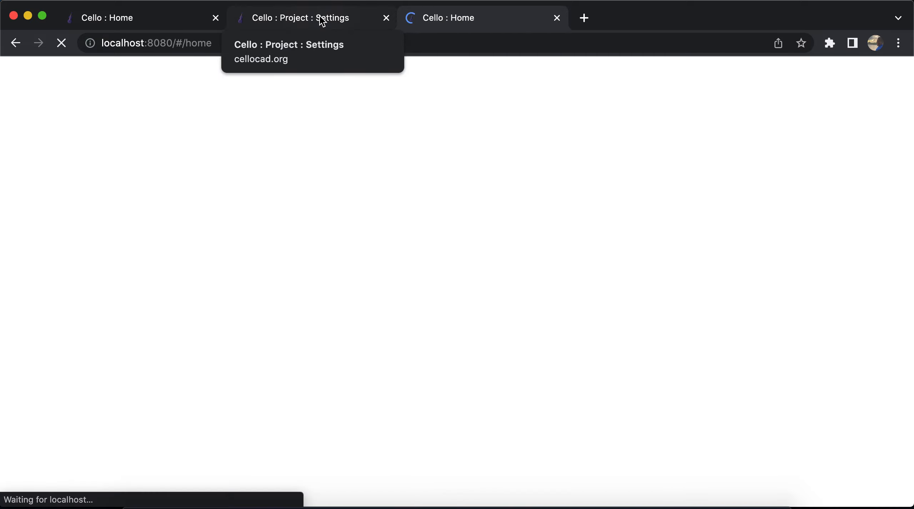
{"action": "left_click", "coordinate": [323, 22]}
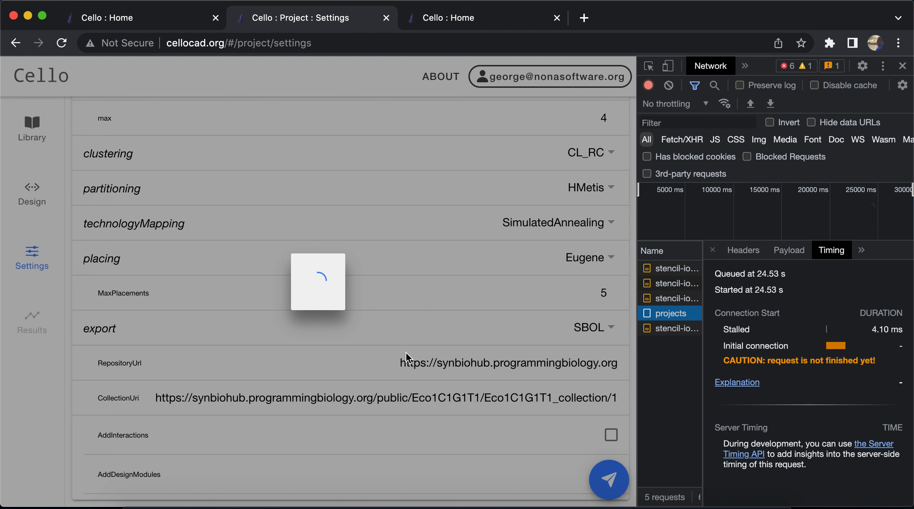
{"action": "left_click", "coordinate": [452, 23]}
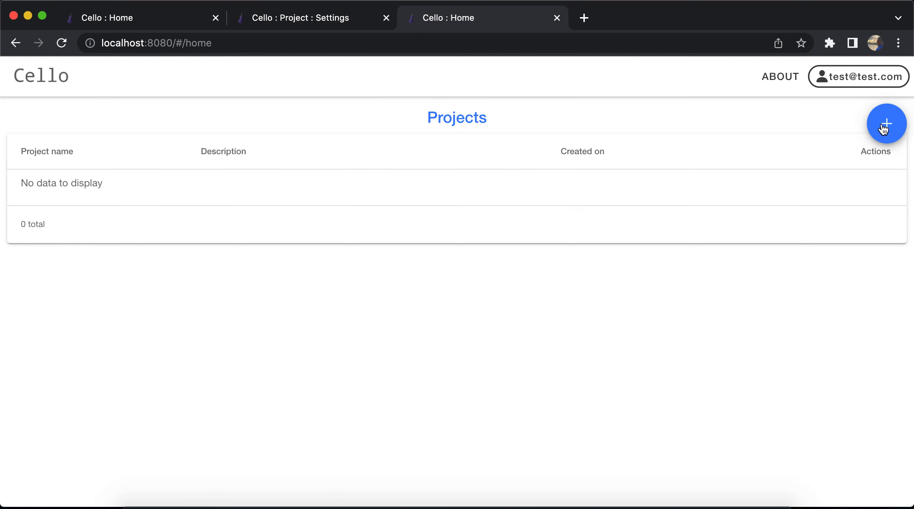
Start a new project in the local Cello app and log out of the account from its library page
{"action": "left_click", "coordinate": [848, 83]}
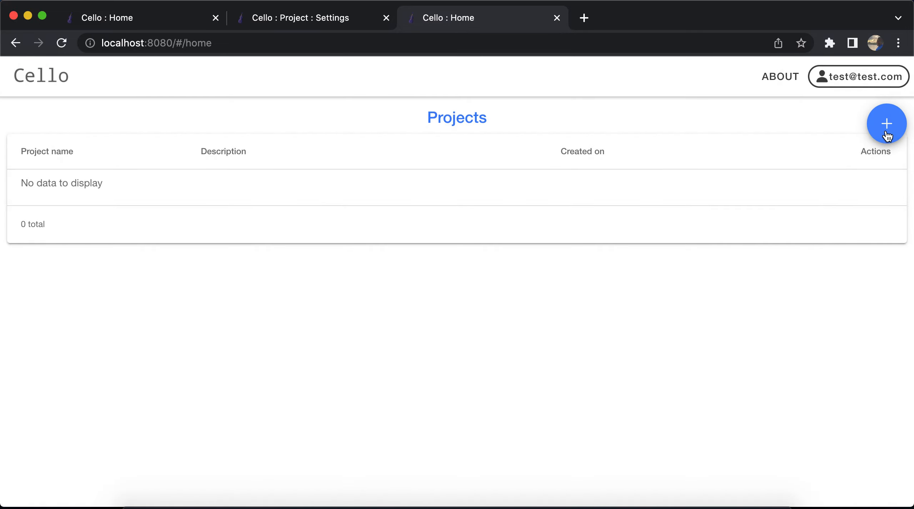
{"action": "left_click", "coordinate": [886, 128]}
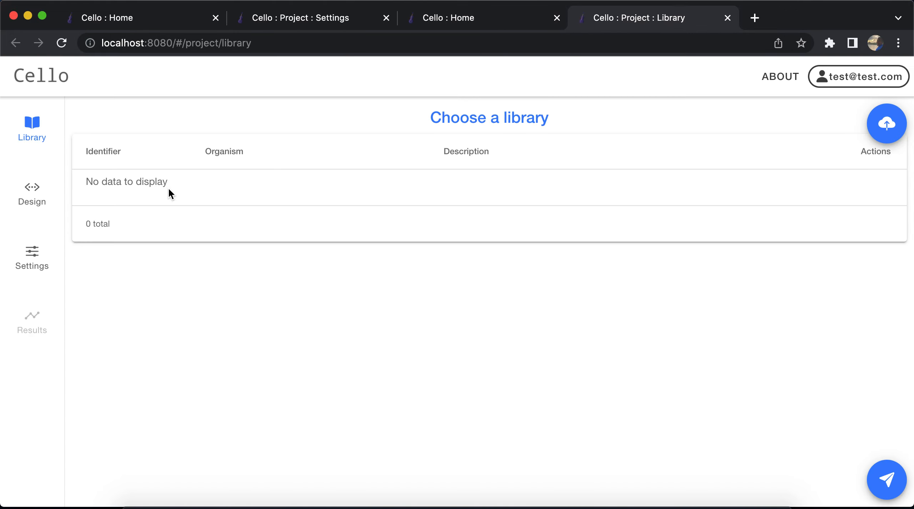
{"action": "left_click", "coordinate": [851, 84]}
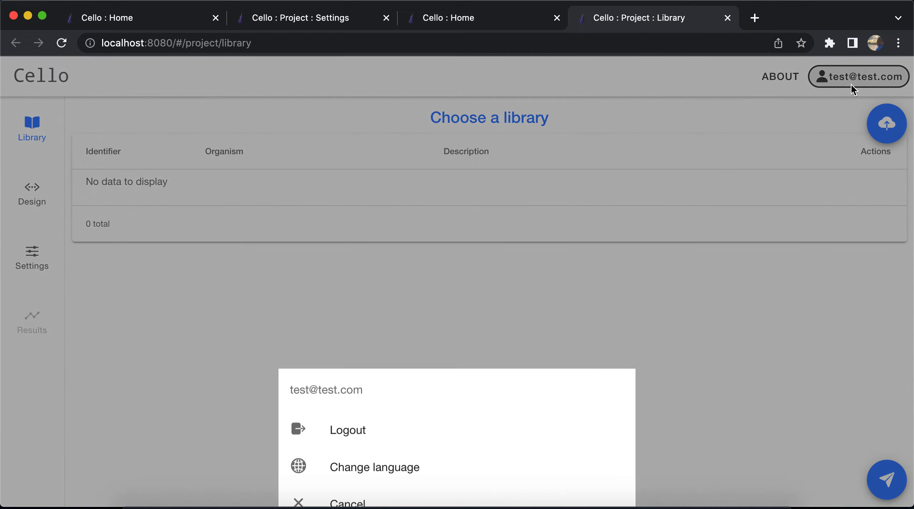
{"action": "left_click", "coordinate": [385, 428]}
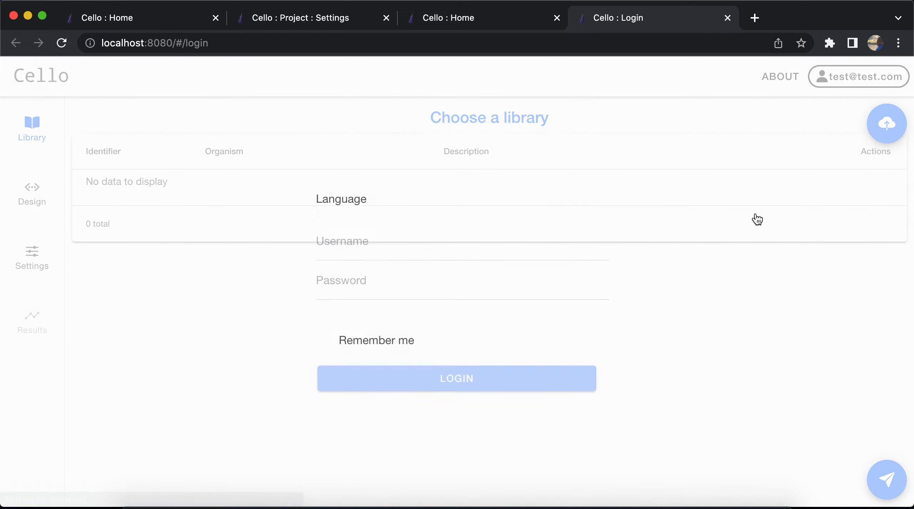
Log back in to the local app with the account's username and password, dismissing the breach warning and declining to save the password
{"action": "left_click", "coordinate": [424, 227]}
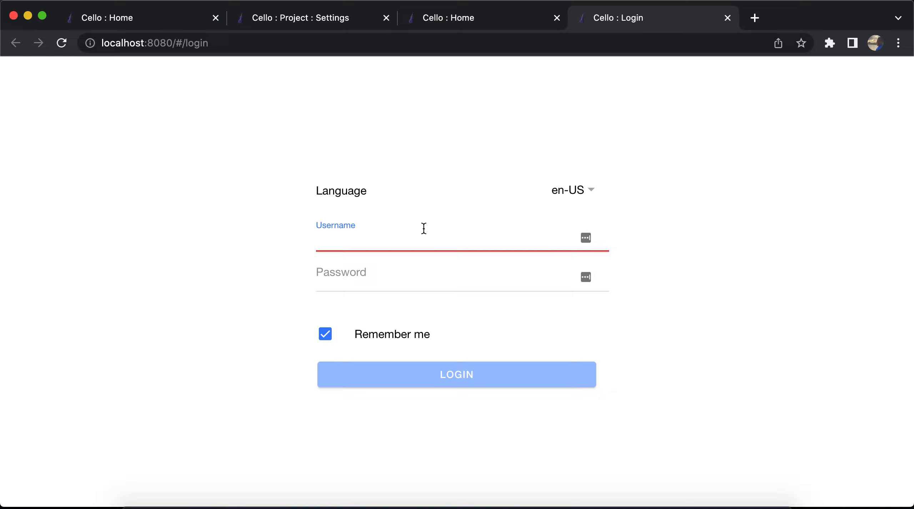
{"action": "type", "text": "test@test.com"}
{"action": "key", "text": "Tab"}
{"action": "type", "text": "test"}
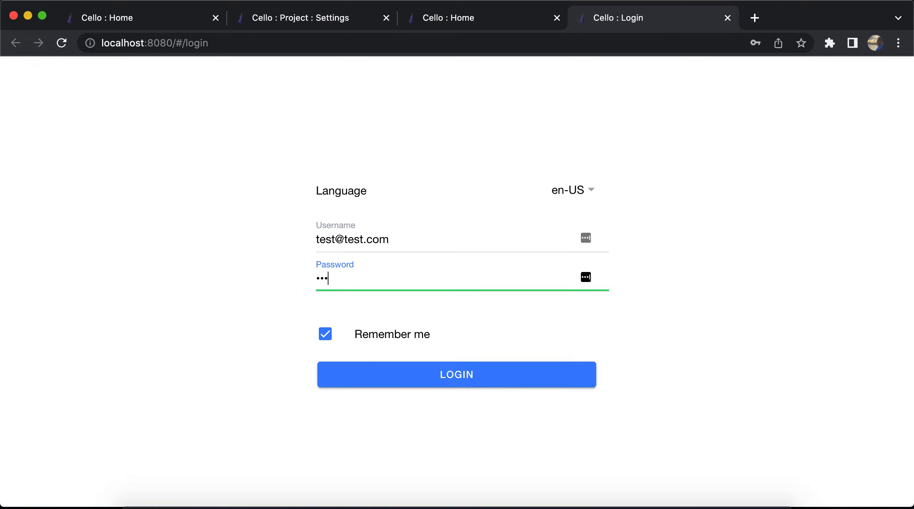
{"action": "left_click", "coordinate": [487, 367]}
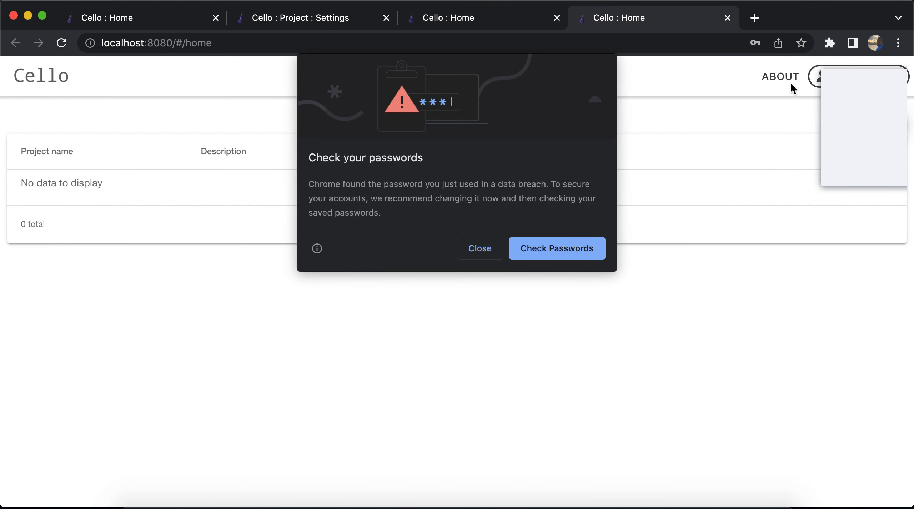
{"action": "left_click", "coordinate": [471, 246]}
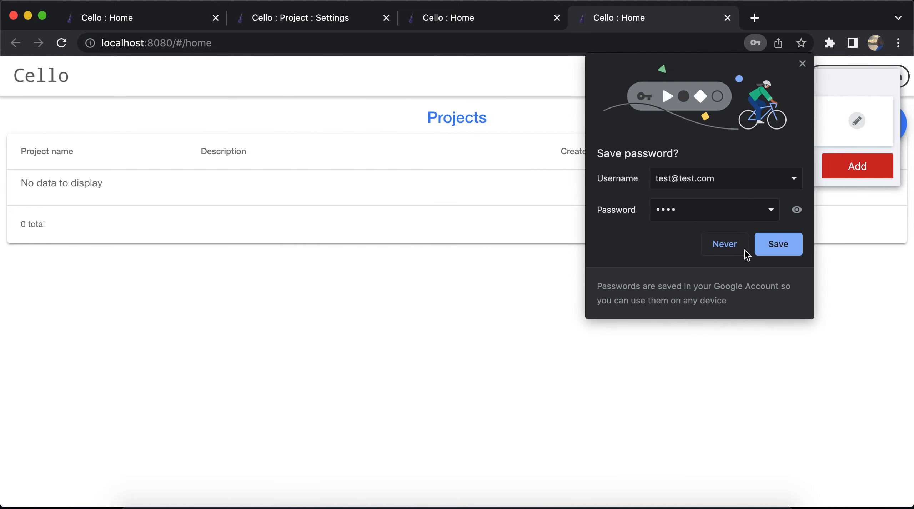
{"action": "left_click", "coordinate": [726, 246]}
{"action": "left_click", "coordinate": [781, 171]}
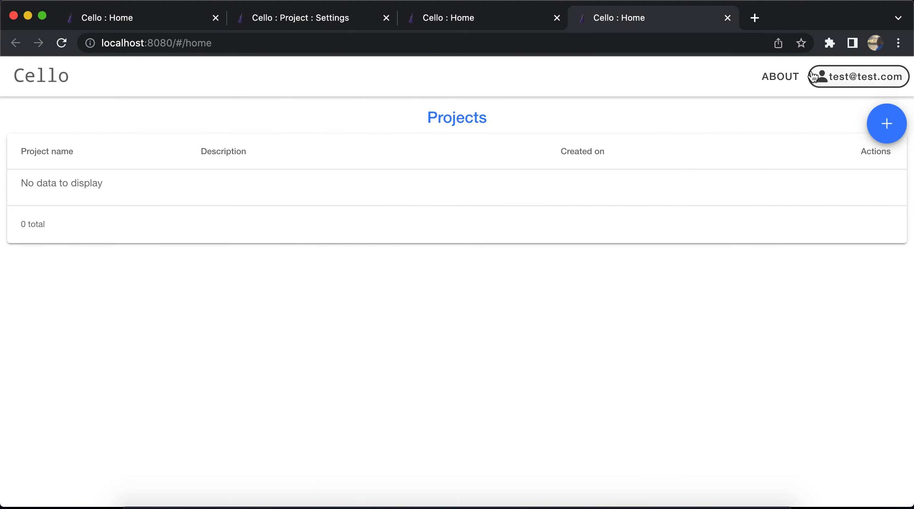
Review the repository links and version details in the About information, and start a new project to list the available libraries
{"action": "left_click", "coordinate": [781, 77]}
{"action": "scroll", "coordinate": [540, 278], "scroll_direction": "down", "scroll_amount": 10}
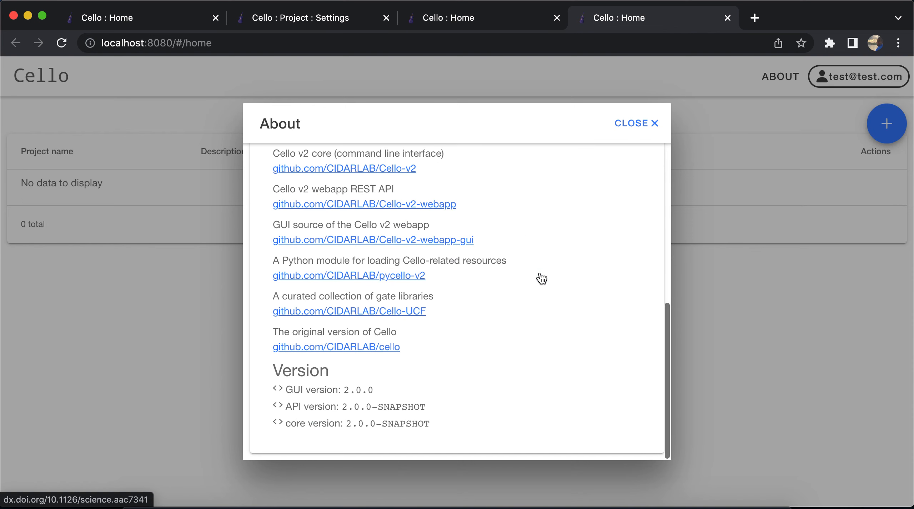
{"action": "left_click", "coordinate": [810, 136]}
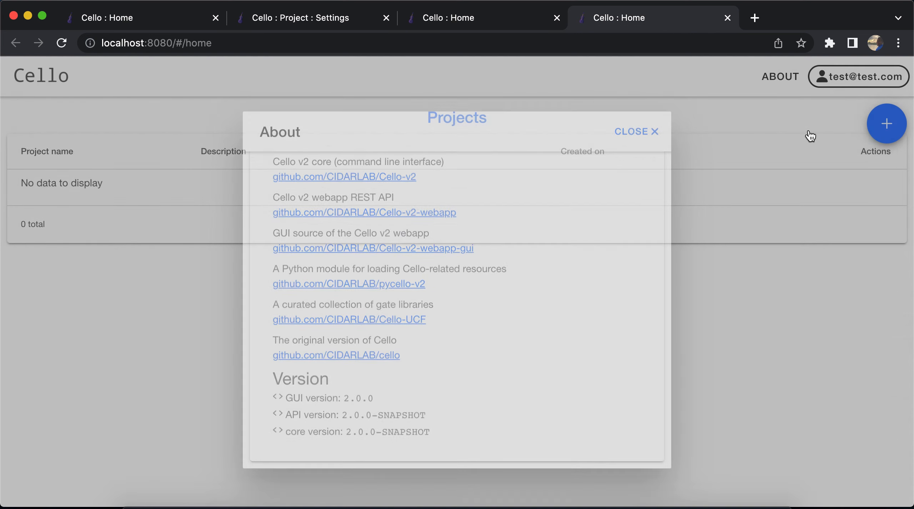
{"action": "left_click", "coordinate": [904, 122]}
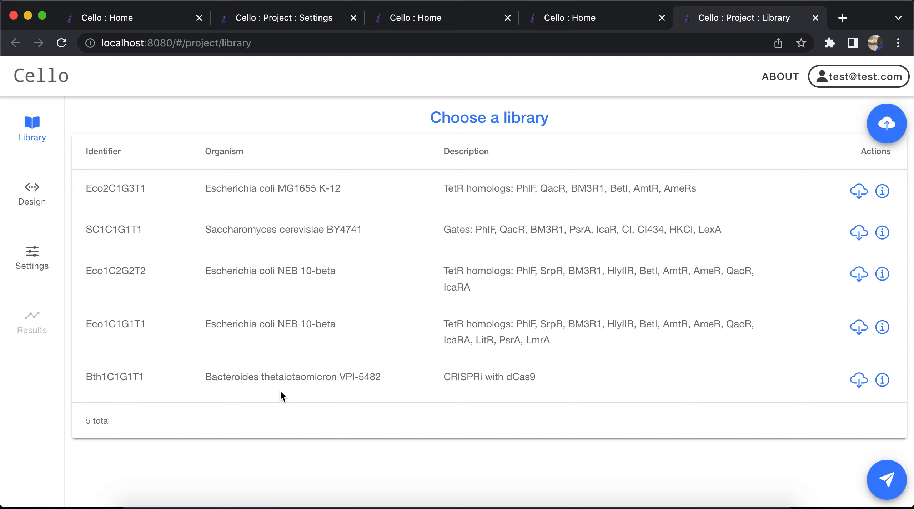
Recheck the About information from the local home page, and close all local Cello tabs to return to the cellocad.org project
{"action": "left_click", "coordinate": [609, 20]}
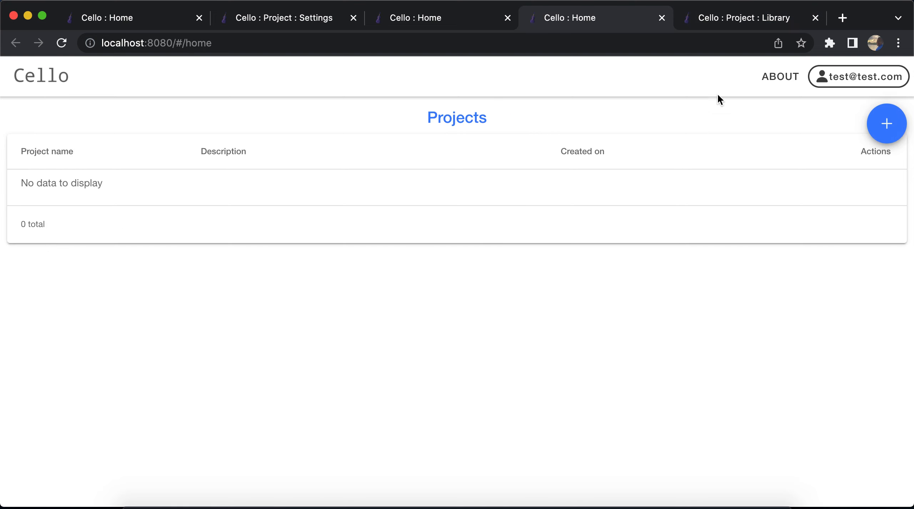
{"action": "left_click", "coordinate": [780, 77]}
{"action": "scroll", "coordinate": [433, 261], "scroll_direction": "down", "scroll_amount": 10}
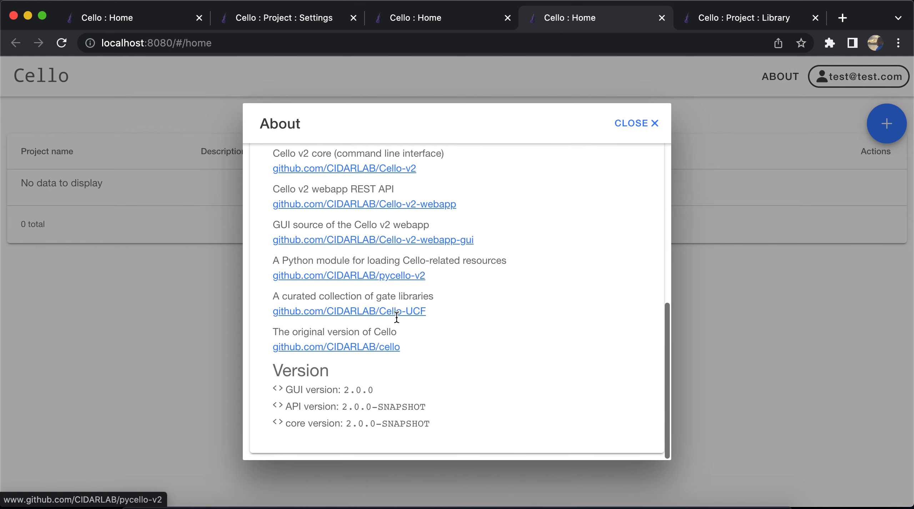
{"action": "left_click", "coordinate": [637, 126]}
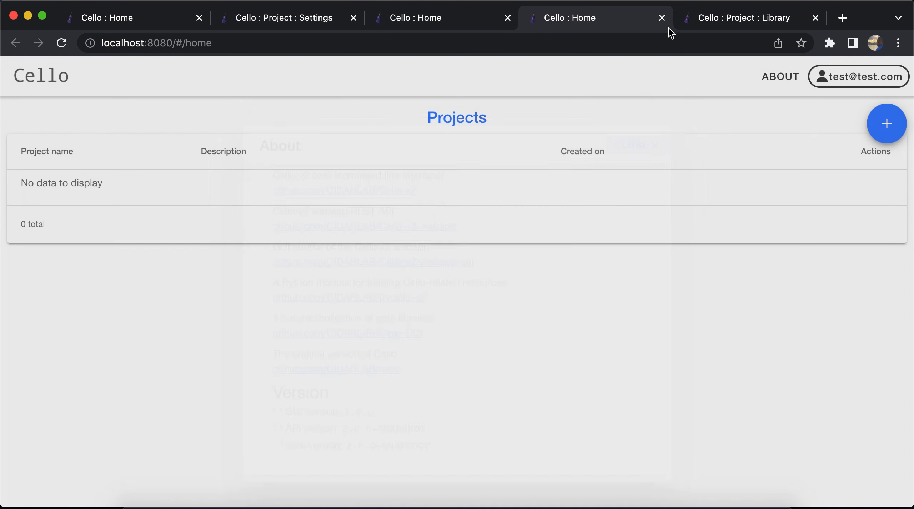
{"action": "left_click", "coordinate": [663, 19]}
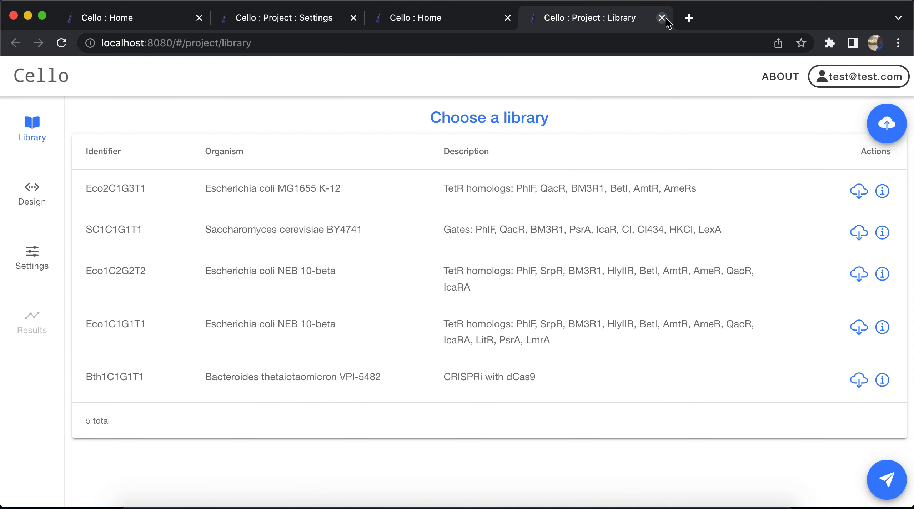
{"action": "left_click", "coordinate": [664, 19]}
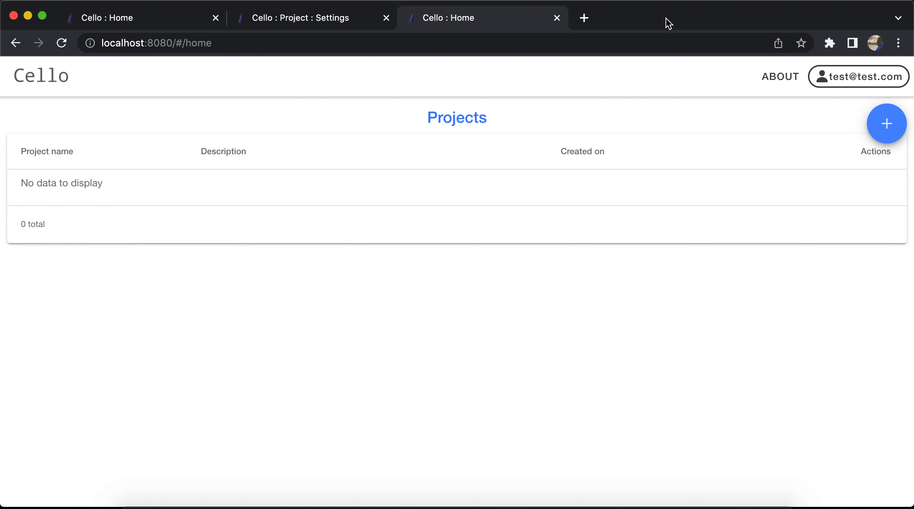
{"action": "left_click", "coordinate": [557, 18]}
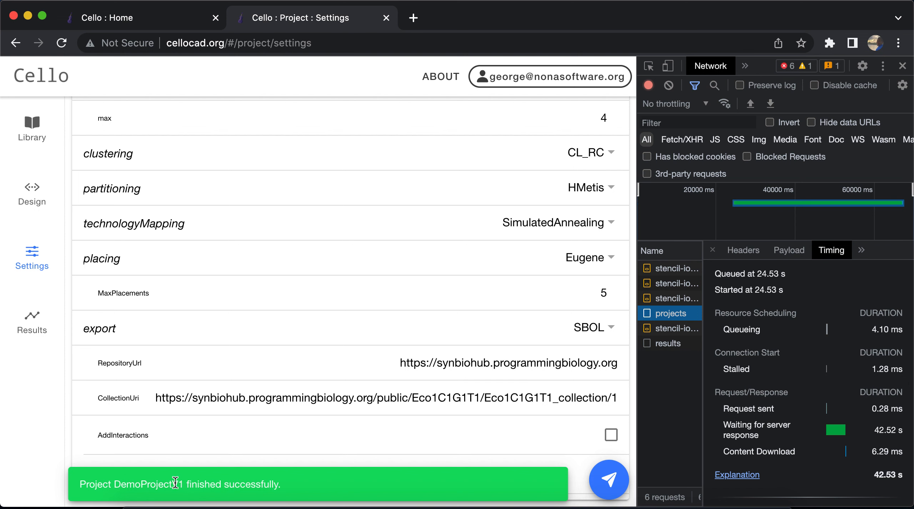
Open the finished project's results on cellocad.org and examine the circuit's genetic construct diagrams
{"action": "left_click", "coordinate": [160, 488]}
{"action": "left_click", "coordinate": [40, 334]}
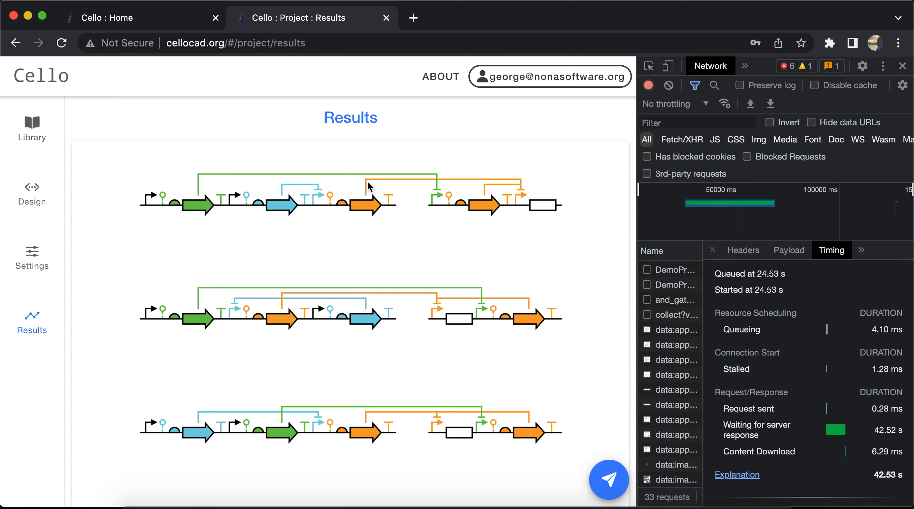
{"action": "scroll", "coordinate": [475, 324], "scroll_direction": "down", "scroll_amount": 10}
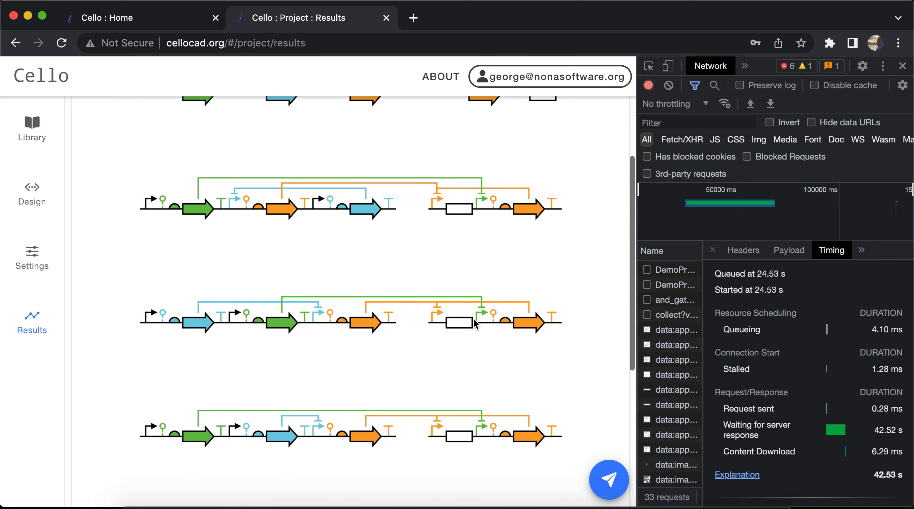
{"action": "scroll", "coordinate": [475, 324], "scroll_direction": "down", "scroll_amount": 7}
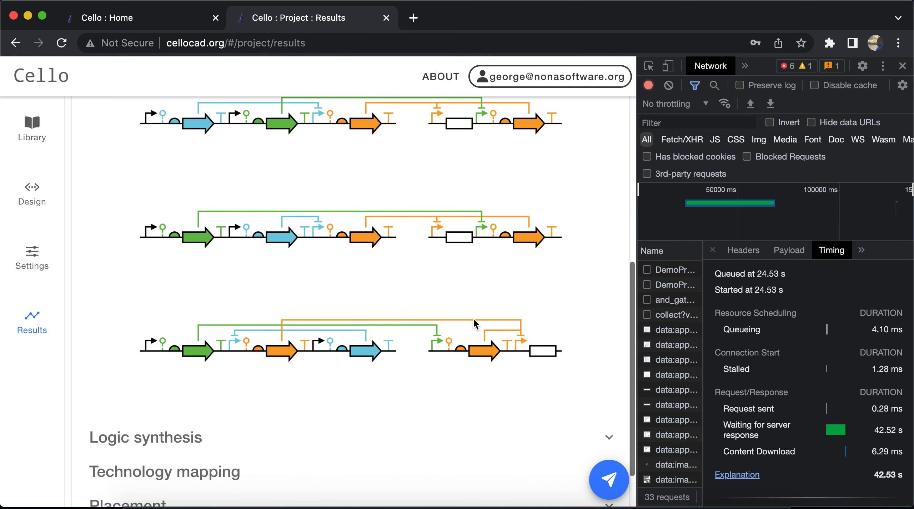
{"action": "scroll", "coordinate": [475, 324], "scroll_direction": "up", "scroll_amount": 1}
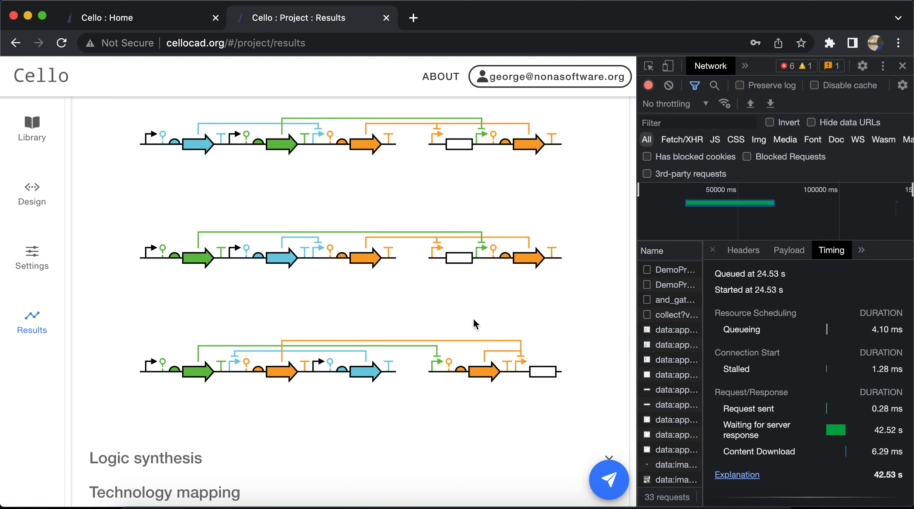
{"action": "scroll", "coordinate": [475, 324], "scroll_direction": "up", "scroll_amount": 1}
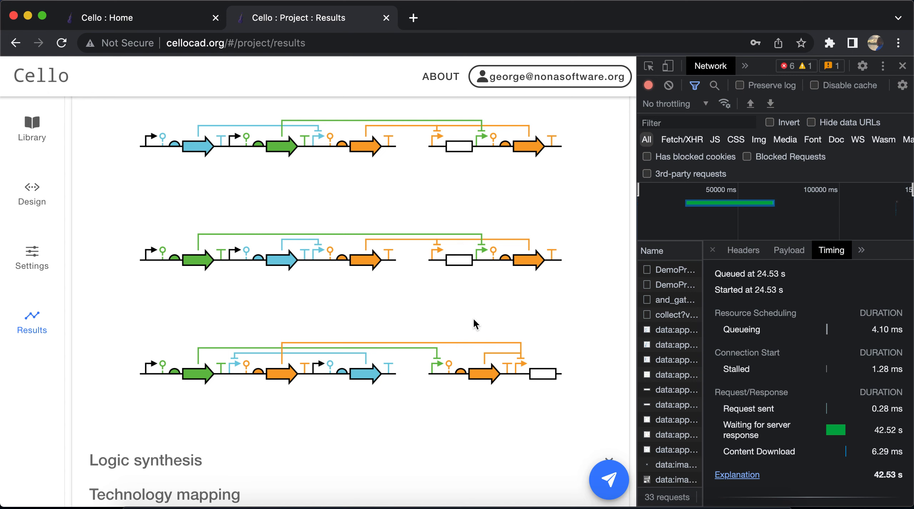
{"action": "scroll", "coordinate": [475, 324], "scroll_direction": "up", "scroll_amount": 1}
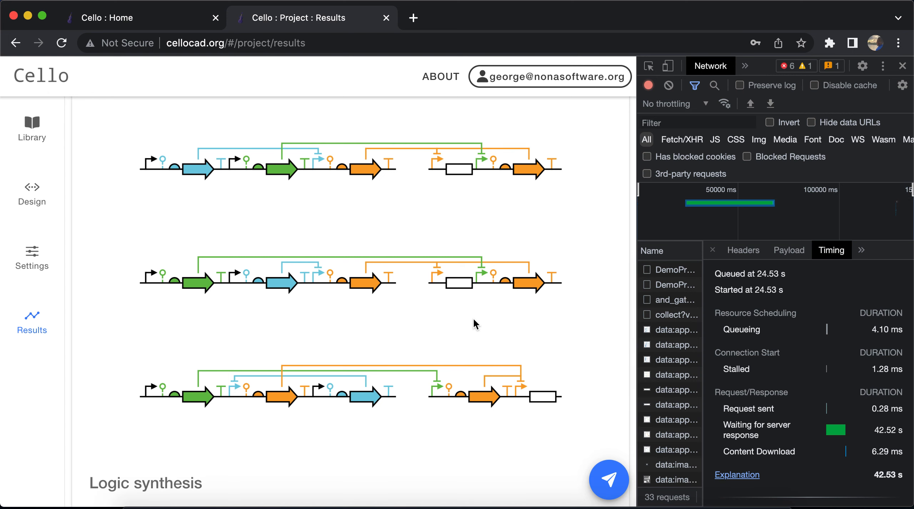
{"action": "scroll", "coordinate": [475, 324], "scroll_direction": "down", "scroll_amount": 4}
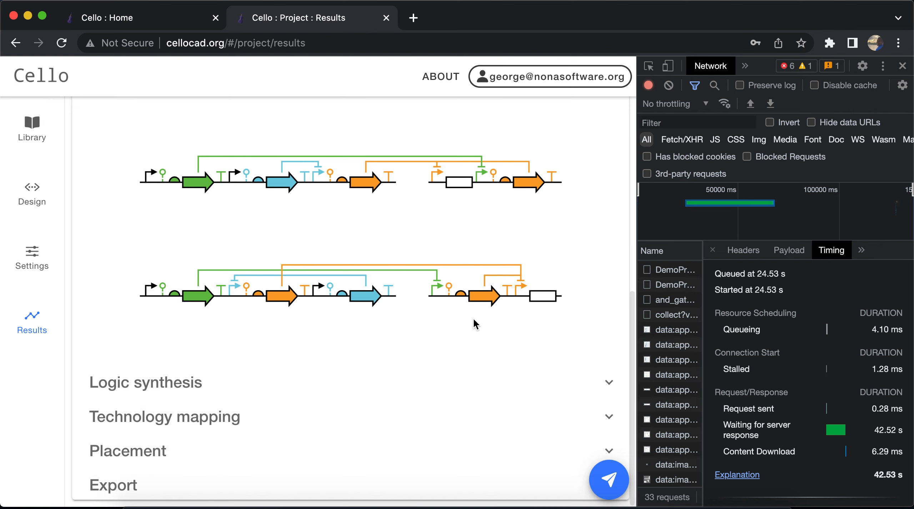
Expand the Logic synthesis results and examine the and_gate netlist diagram
{"action": "left_click", "coordinate": [473, 382]}
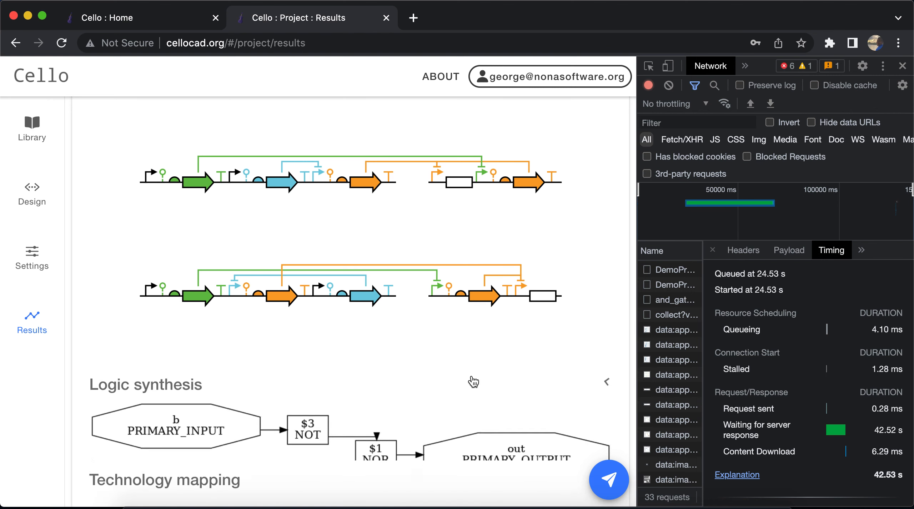
{"action": "scroll", "coordinate": [474, 382], "scroll_direction": "down", "scroll_amount": 5}
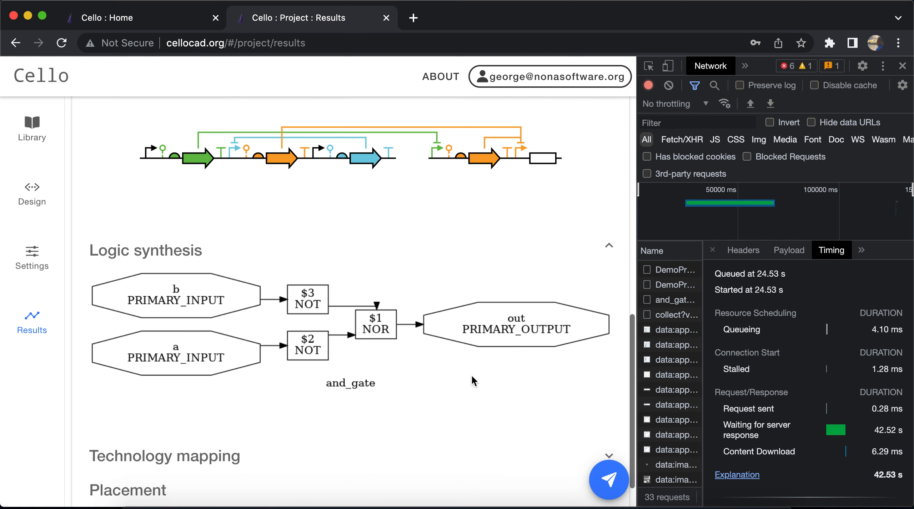
{"action": "scroll", "coordinate": [473, 380], "scroll_direction": "down", "scroll_amount": 2}
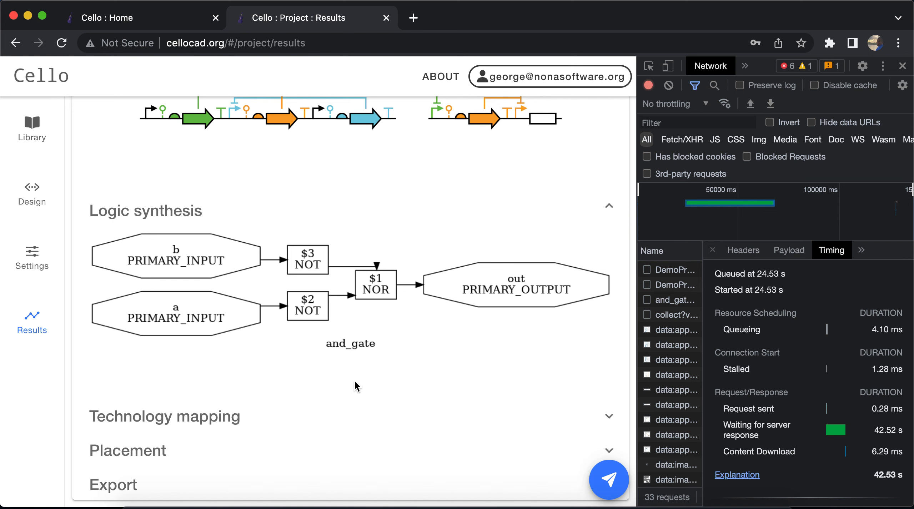
Expand the Technology mapping results and review the transcriptional activity table
{"action": "left_click", "coordinate": [255, 416]}
{"action": "scroll", "coordinate": [254, 411], "scroll_direction": "down", "scroll_amount": 5}
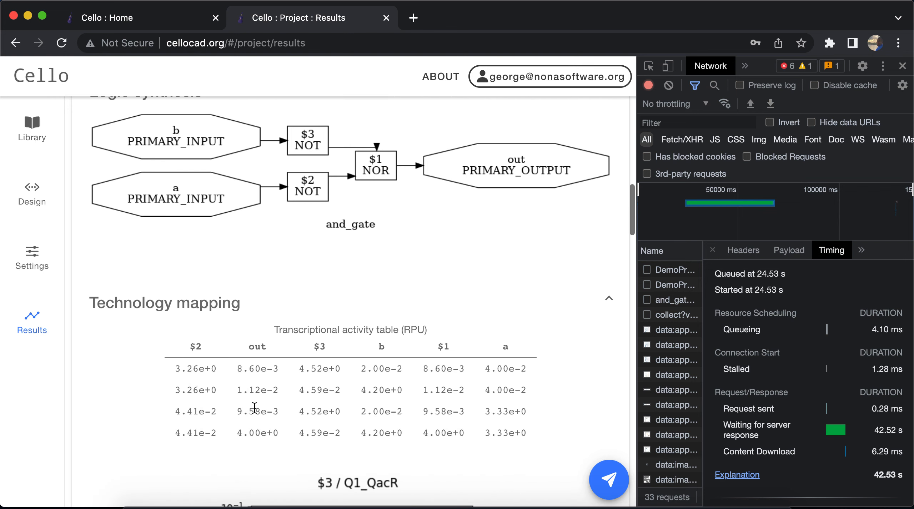
{"action": "scroll", "coordinate": [254, 408], "scroll_direction": "down", "scroll_amount": 1}
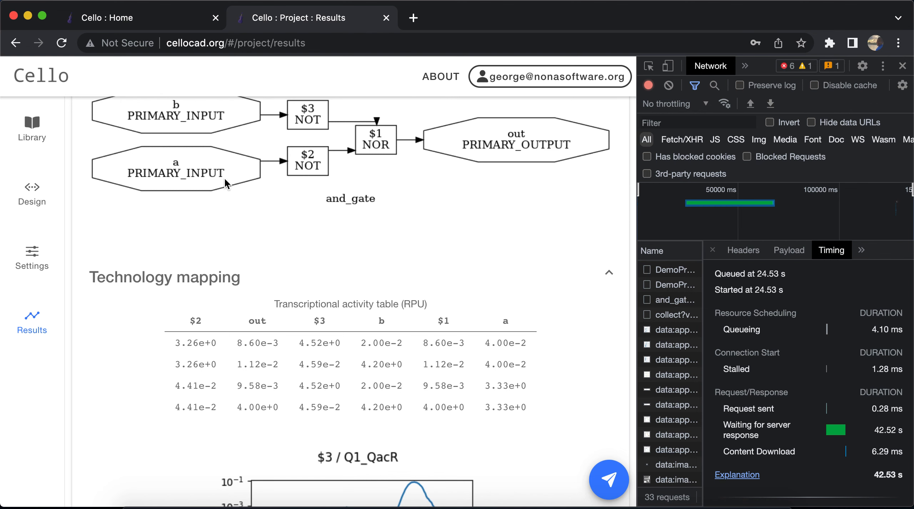
{"action": "scroll", "coordinate": [388, 284], "scroll_direction": "down", "scroll_amount": 4}
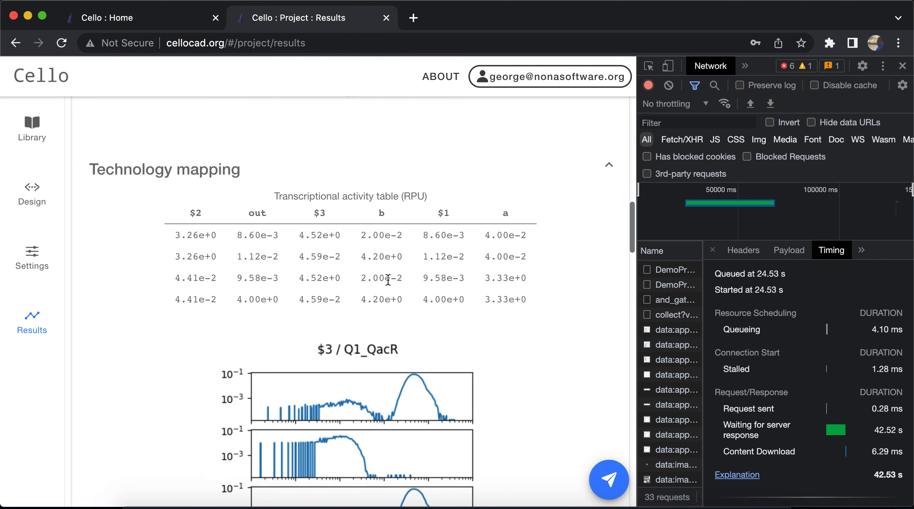
{"action": "scroll", "coordinate": [388, 279], "scroll_direction": "down", "scroll_amount": 2}
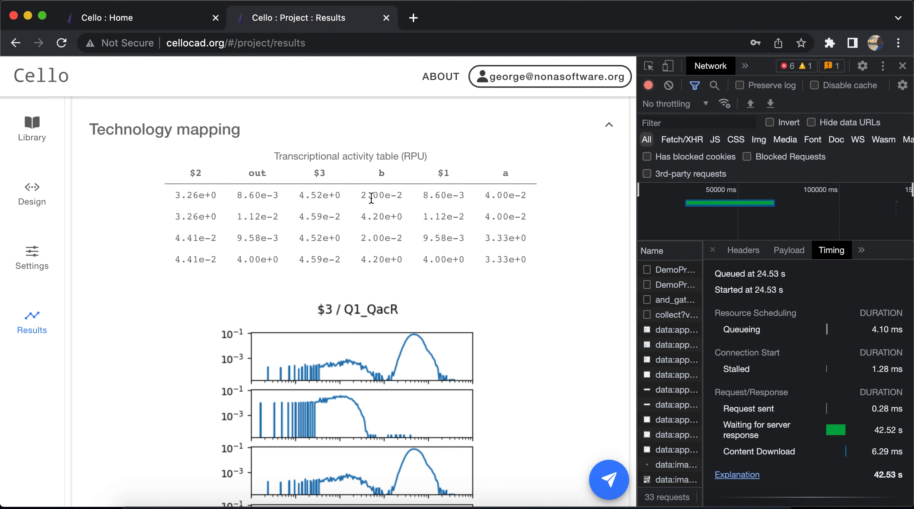
{"action": "scroll", "coordinate": [371, 198], "scroll_direction": "down", "scroll_amount": 3}
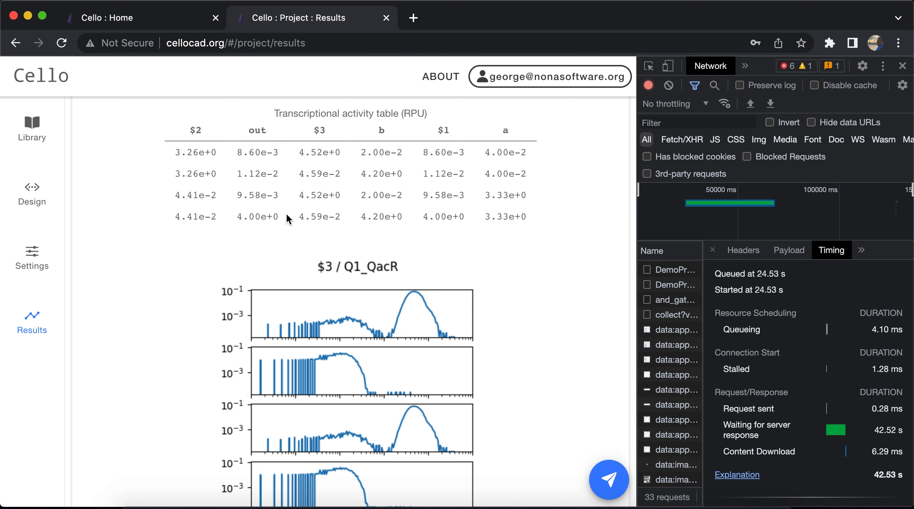
Examine the activity histograms for the Q1_QacR, F2_AmeRs and P1_PhlF gates, the truth table and the mapped circuit diagram
{"action": "scroll", "coordinate": [292, 259], "scroll_direction": "down", "scroll_amount": 4}
{"action": "scroll", "coordinate": [291, 258], "scroll_direction": "down", "scroll_amount": 3}
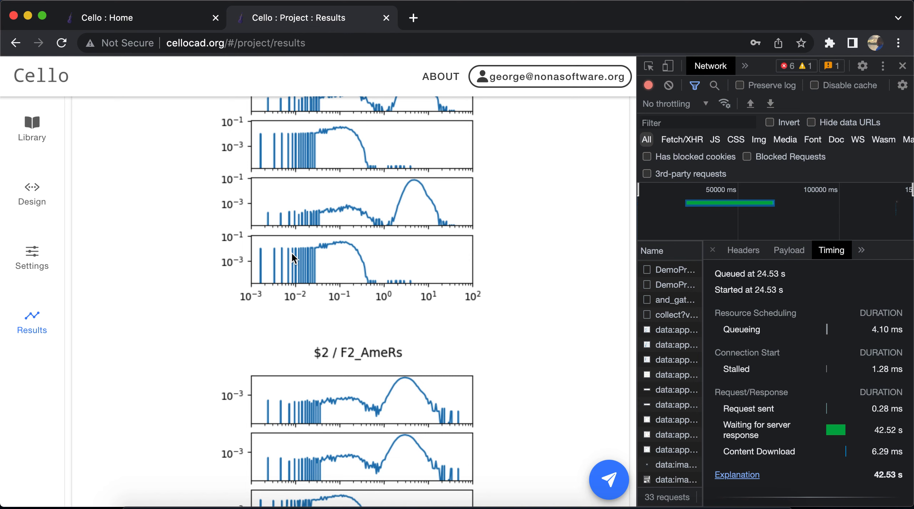
{"action": "scroll", "coordinate": [414, 306], "scroll_direction": "down", "scroll_amount": 3}
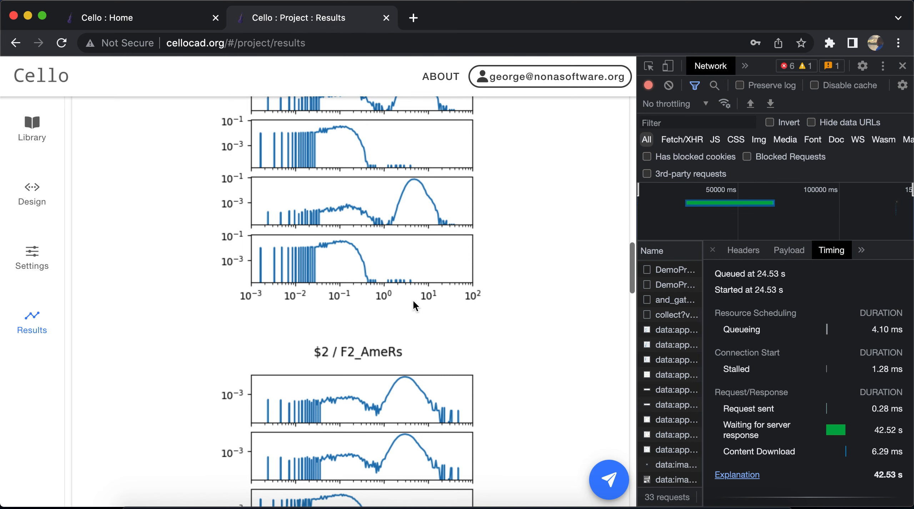
{"action": "scroll", "coordinate": [414, 306], "scroll_direction": "down", "scroll_amount": 4}
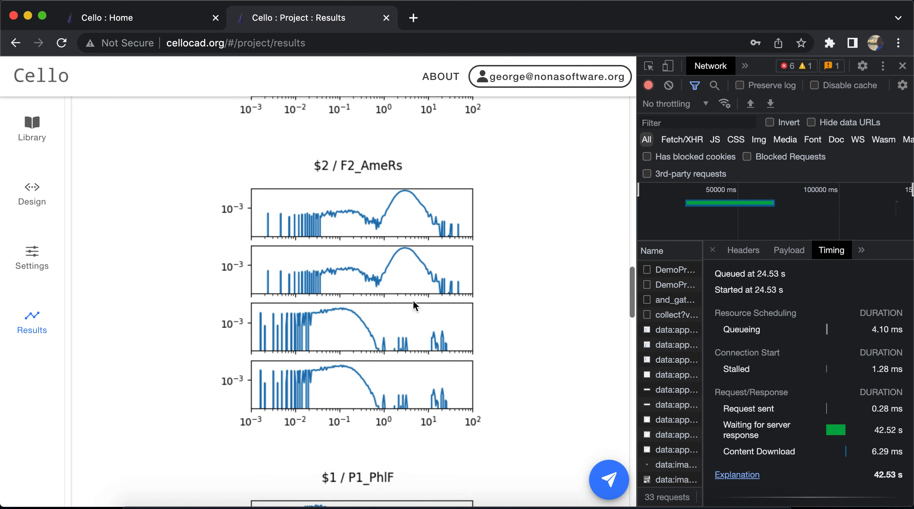
{"action": "scroll", "coordinate": [414, 306], "scroll_direction": "down", "scroll_amount": 4}
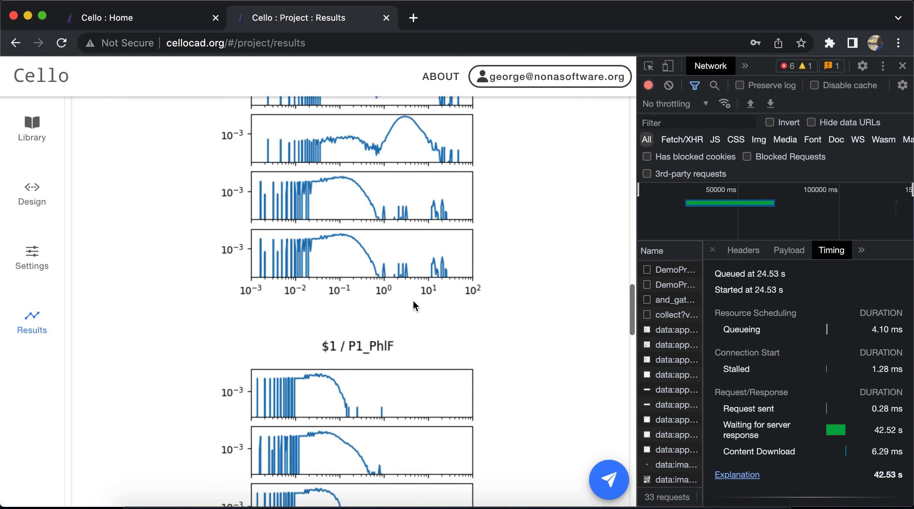
{"action": "scroll", "coordinate": [414, 307], "scroll_direction": "down", "scroll_amount": 12}
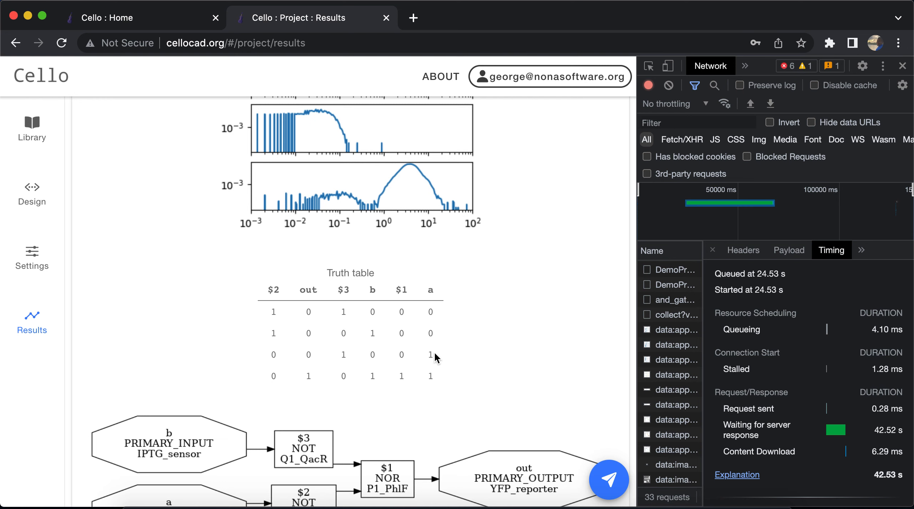
{"action": "scroll", "coordinate": [431, 351], "scroll_direction": "down", "scroll_amount": 2}
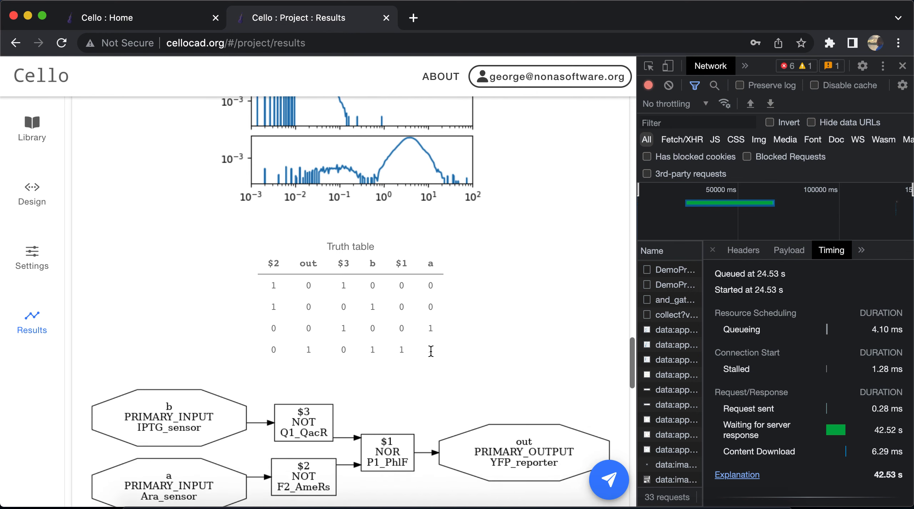